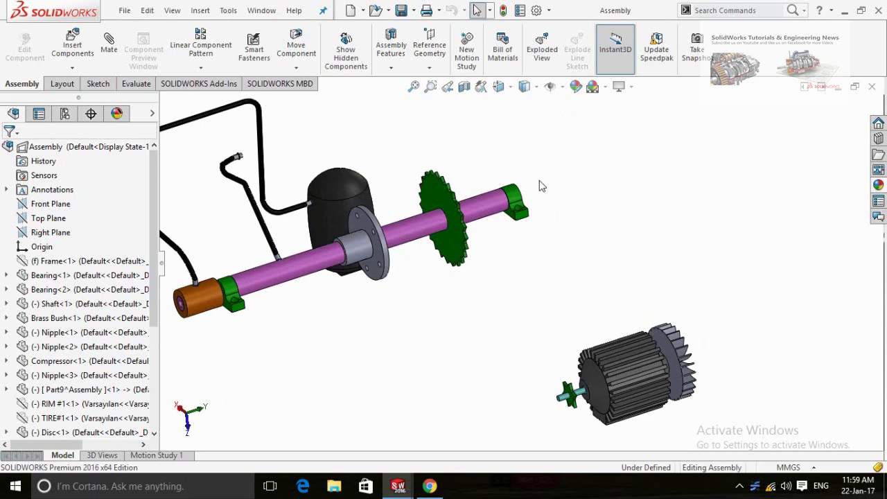
Start a Belt/Chain feature with the main shaft as first member at 155 mm diameter
left_click(391, 67)
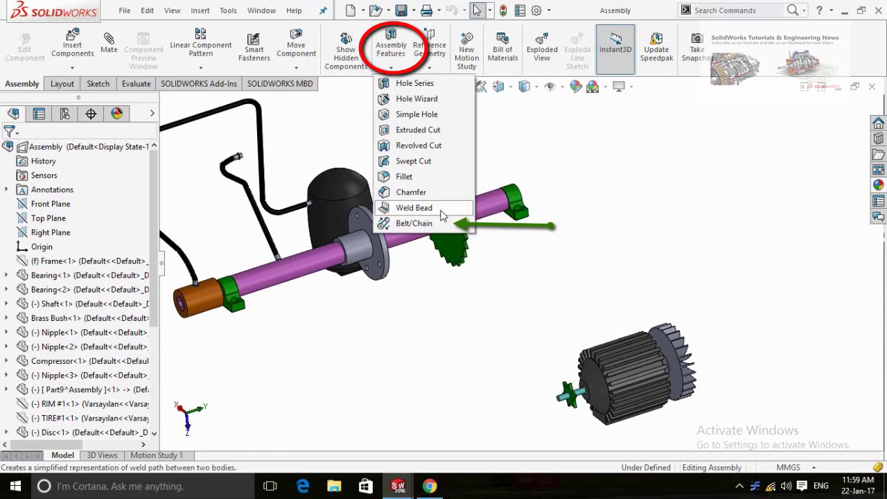
left_click(416, 226)
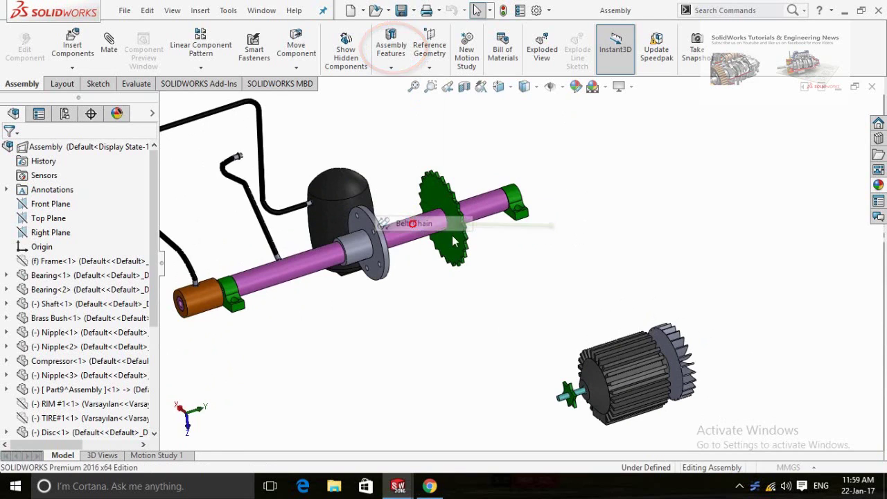
left_click(487, 214)
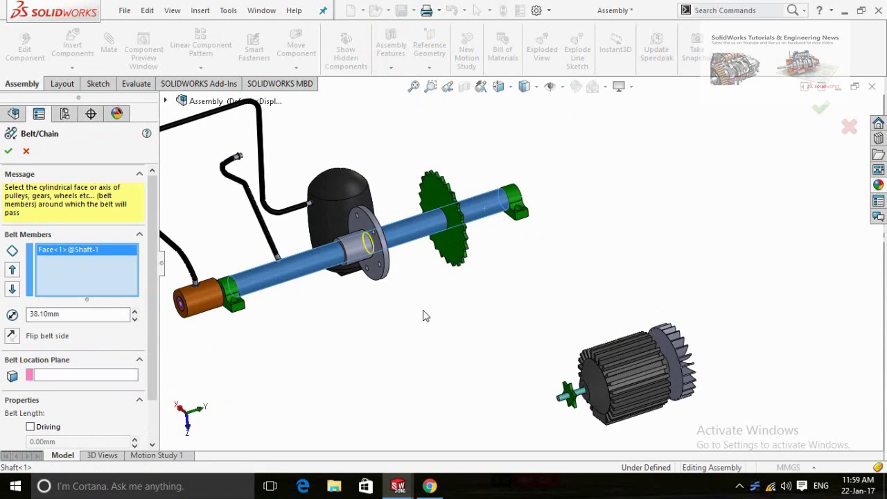
double_click(66, 316)
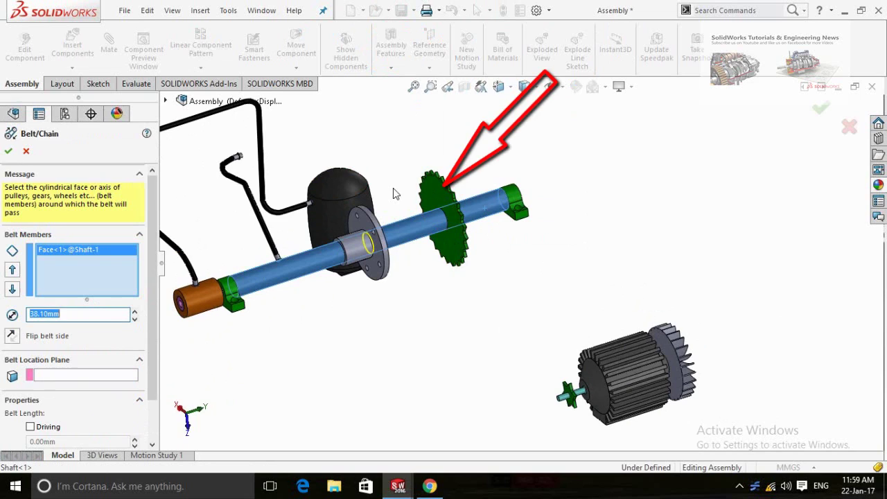
type("155")
key("Return")
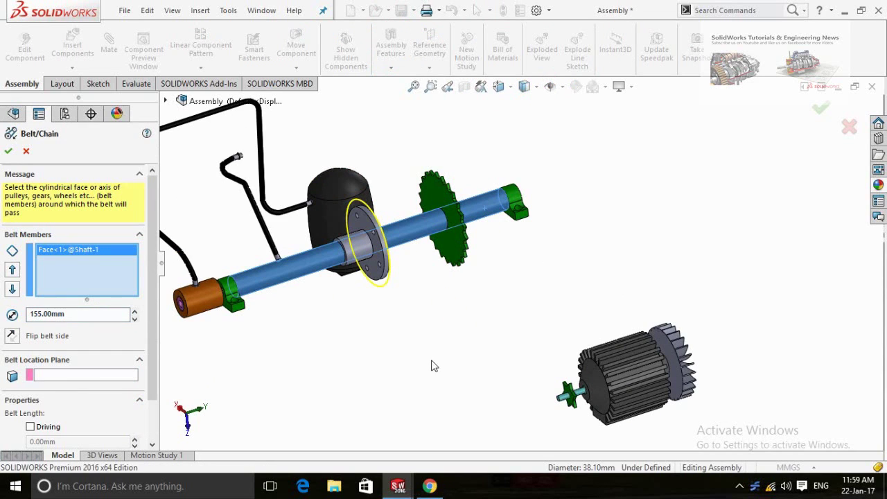
Add the motor shaft as the second belt member with a 50 mm diameter
scroll(558, 406, "down", 2)
scroll(570, 406, "down", 2)
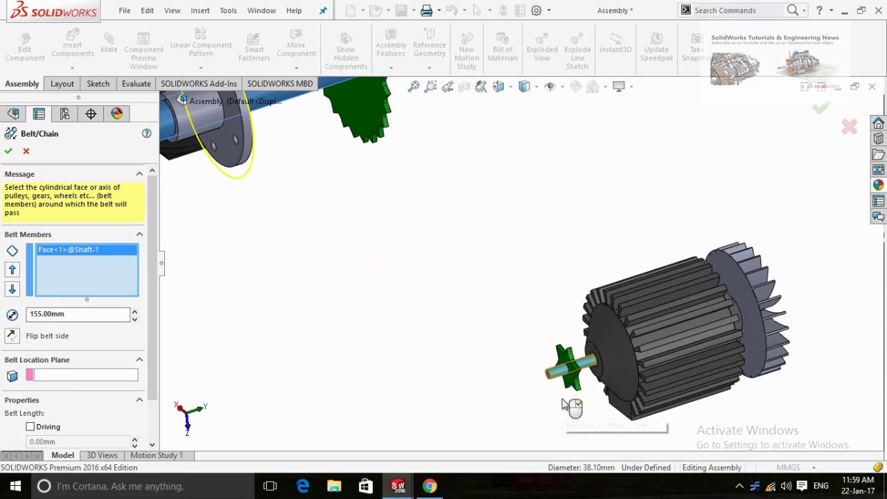
left_click(469, 424)
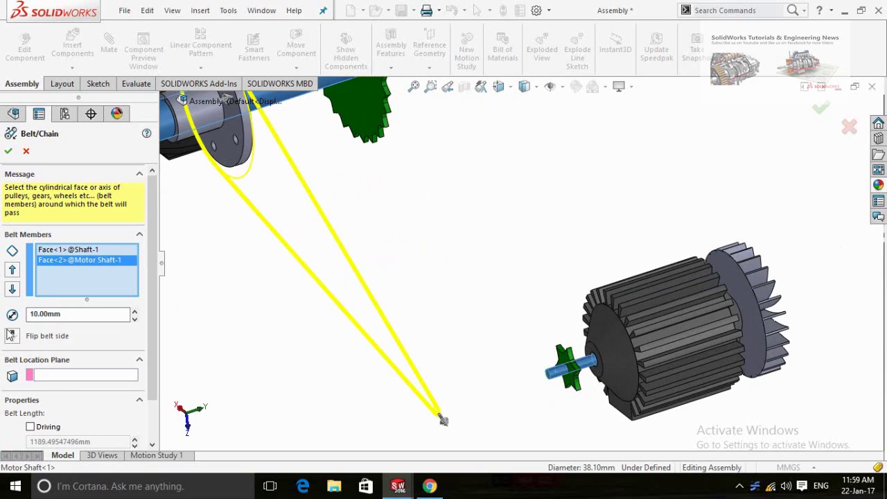
double_click(70, 313)
type("50")
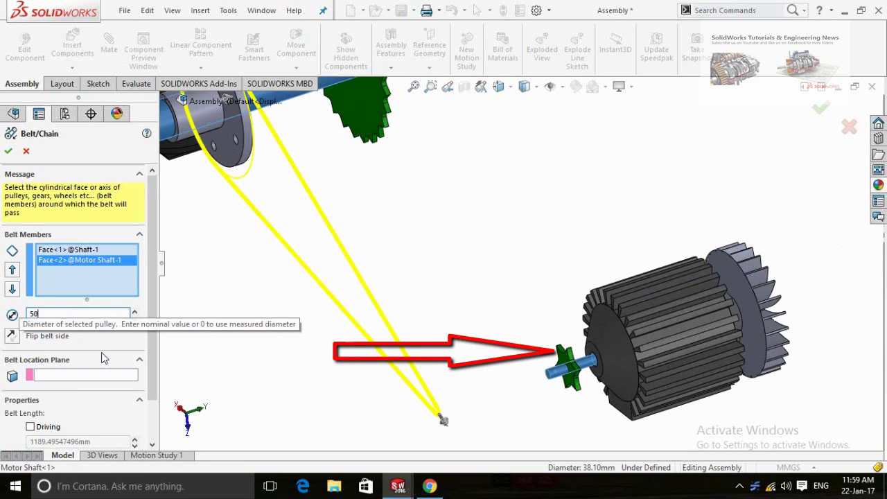
key("Return")
Slide the belt plane along the shaft into line with the large green sprocket
mouse_move(286, 348)
middle_mouse_down()
mouse_move(420, 254)
mouse_move(413, 313)
mouse_move(425, 321)
mouse_move(407, 283)
middle_mouse_up()
scroll(399, 132, "down", 3)
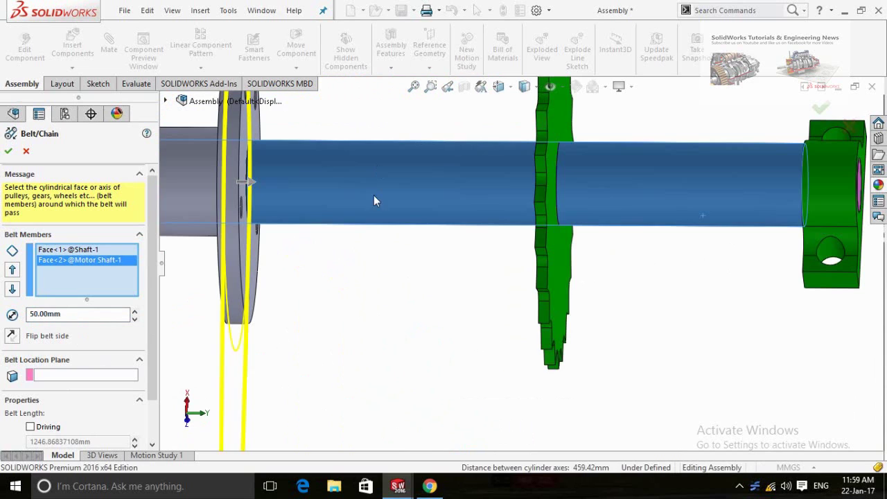
mouse_move(462, 313)
middle_mouse_down()
mouse_move(455, 281)
mouse_move(467, 286)
middle_mouse_up()
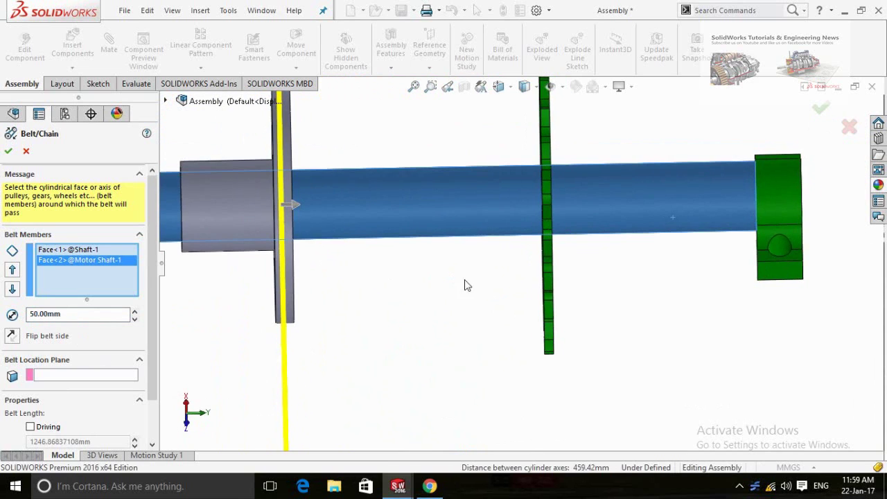
left_click_drag(292, 203, 548, 220)
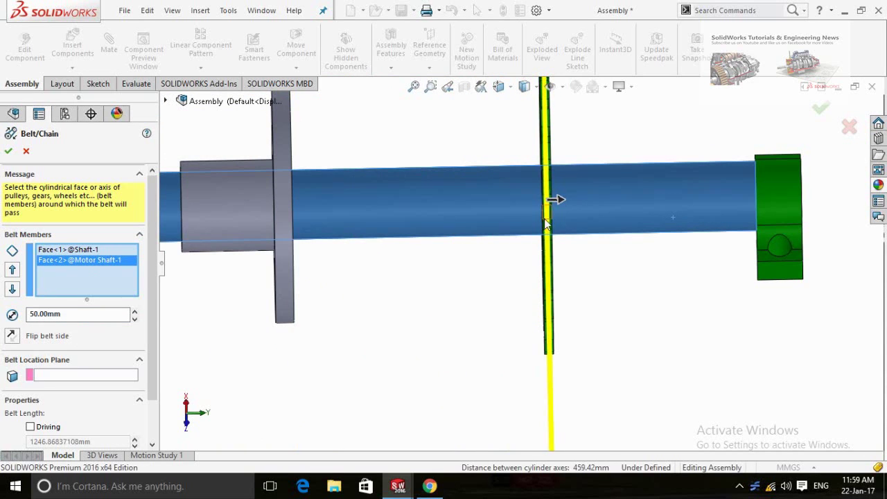
scroll(2, 357, "down", 2)
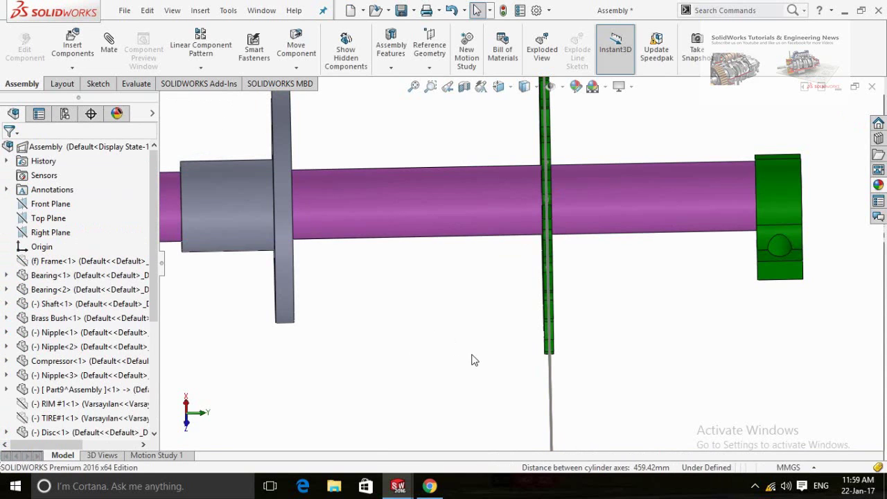
Review the Chain part documents, then return to the assembly to insert a component
scroll(465, 377, "up", 2)
mouse_move(464, 377)
middle_mouse_down()
mouse_move(443, 317)
mouse_move(360, 392)
middle_mouse_up()
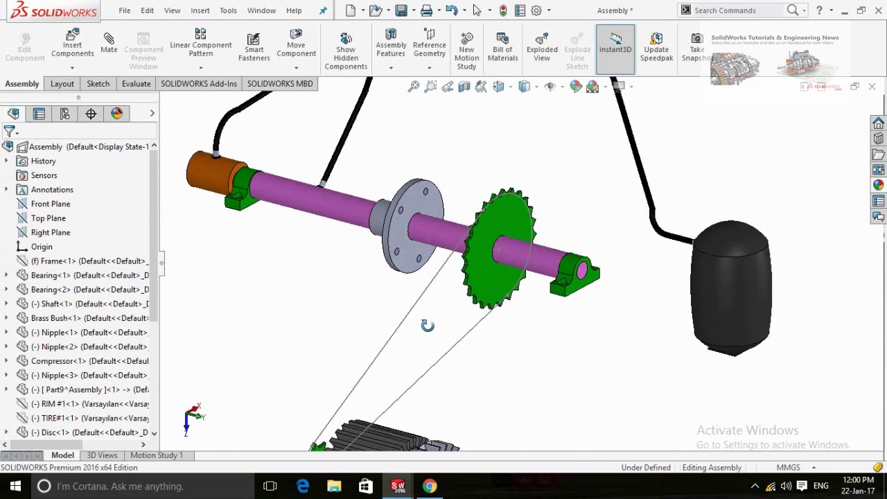
mouse_move(397, 486)
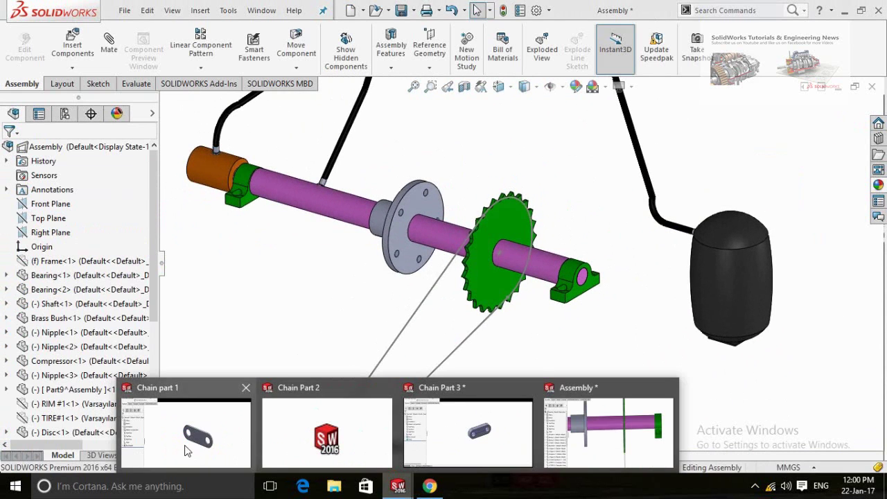
left_click(186, 449)
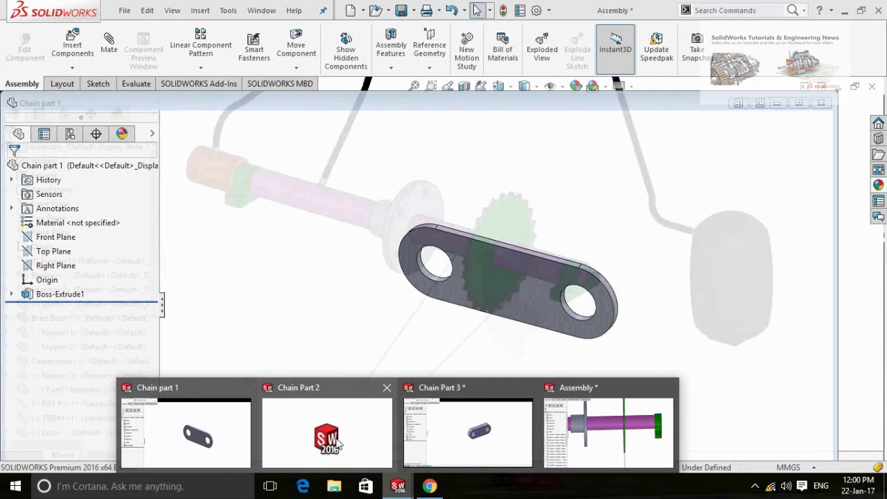
left_click(555, 421)
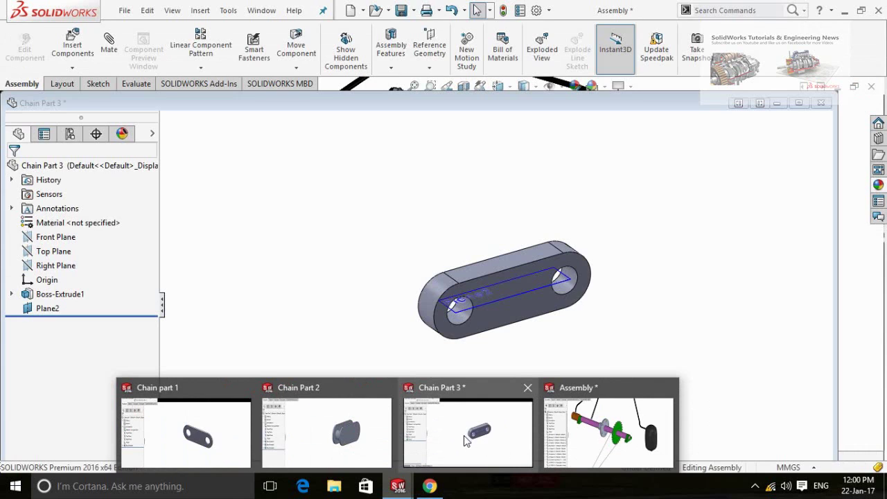
left_click(569, 452)
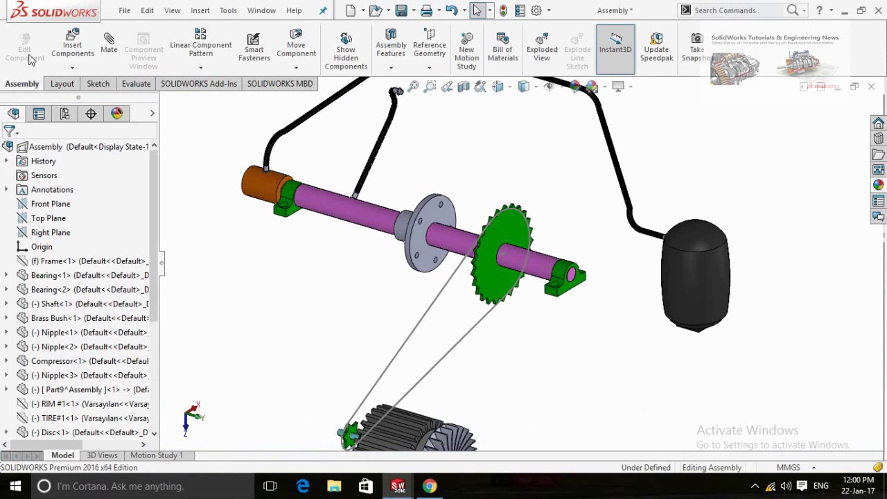
left_click(72, 47)
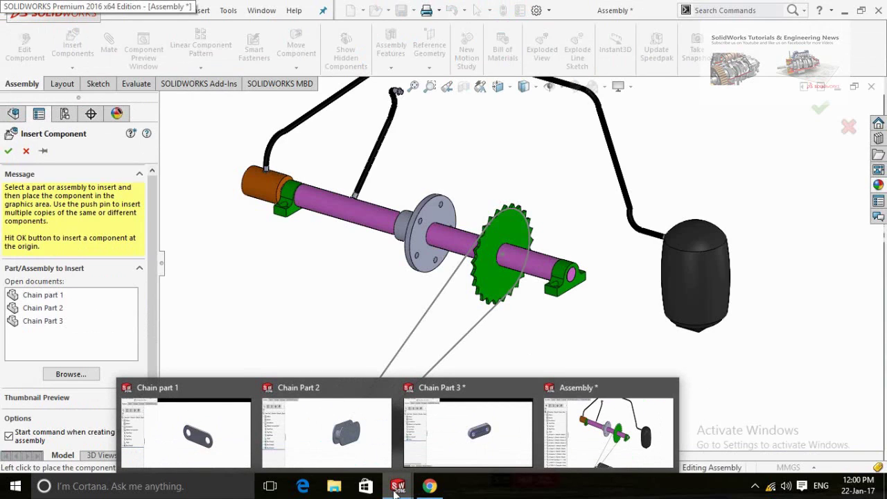
Place Chain Part 2 and Chain Part 3 links side by side beside the shaft
left_click(45, 308)
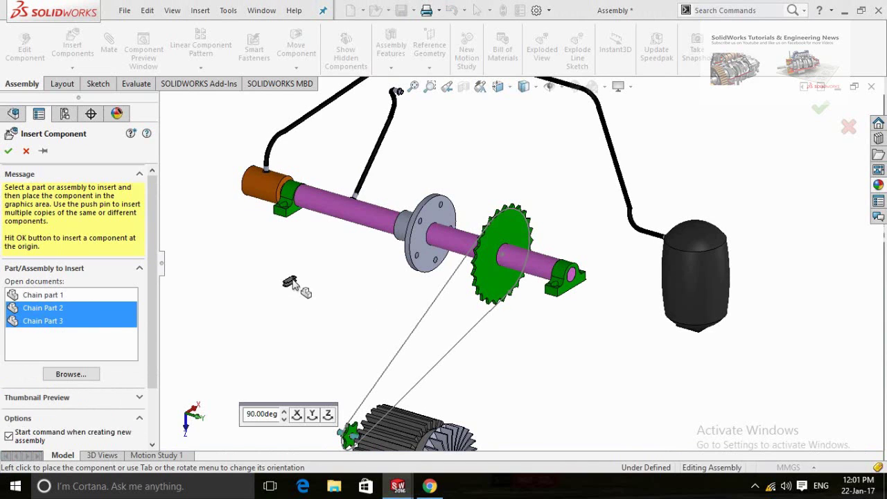
left_click(291, 281)
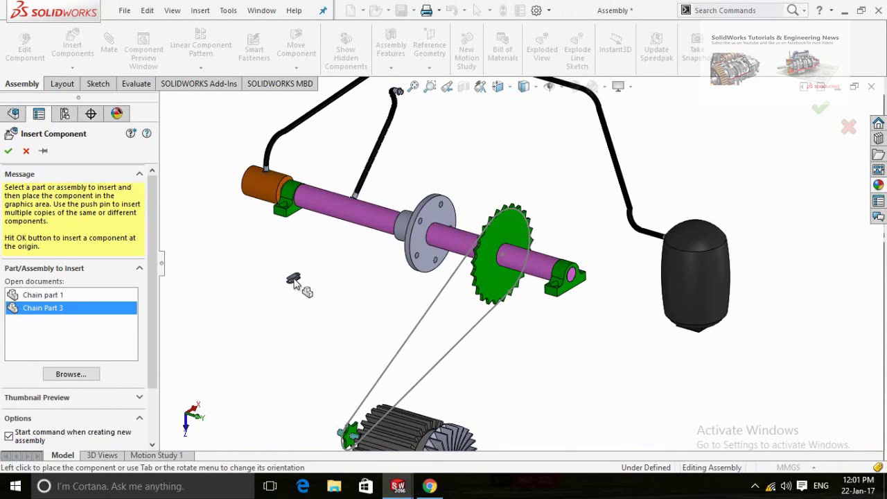
scroll(295, 282, "down", 5)
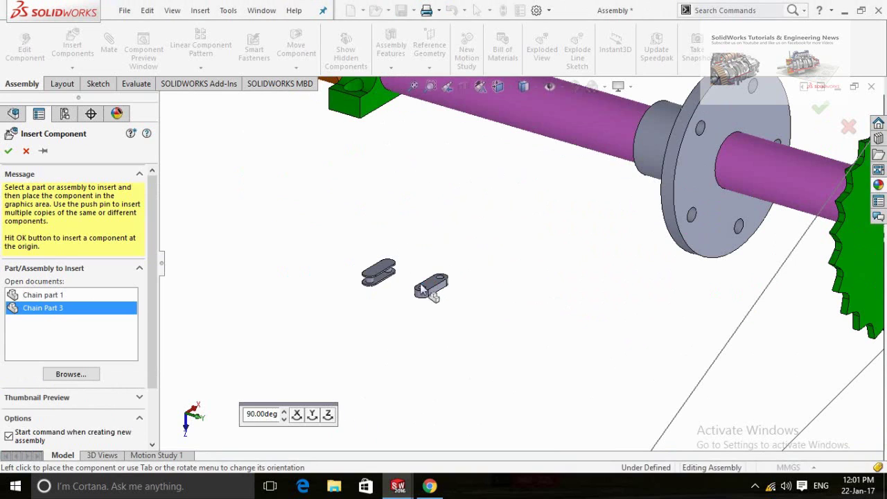
left_click(422, 287)
scroll(420, 283, "down", 5)
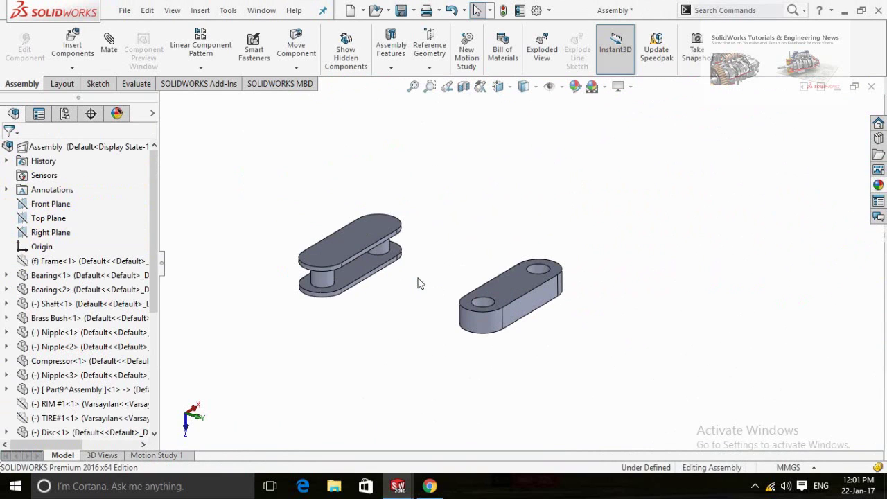
Mate the left link's pin concentric with the other link's hole
left_click(380, 248)
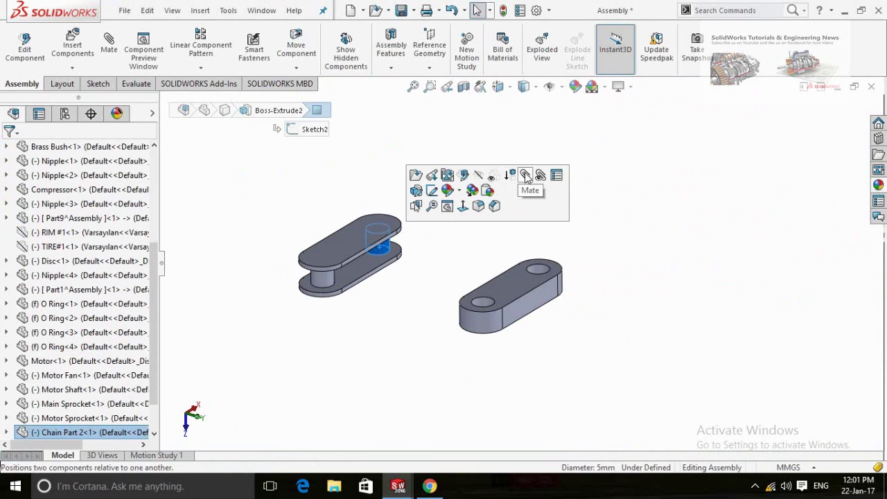
left_click(483, 303)
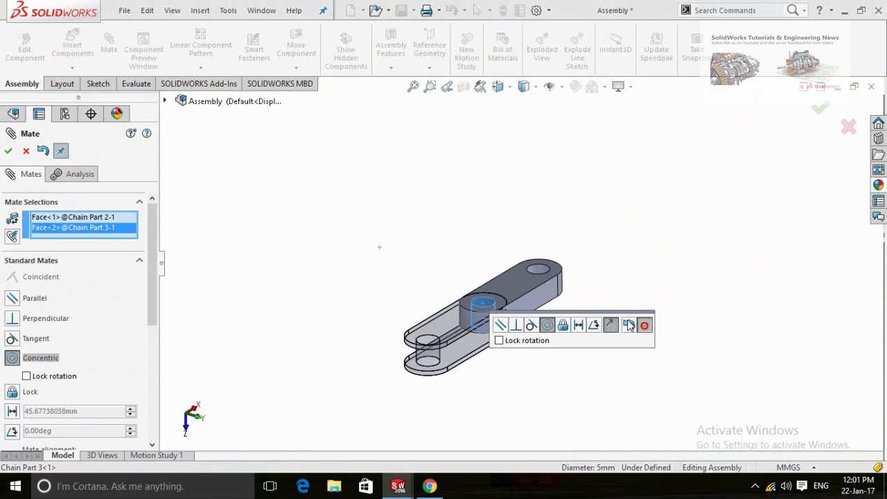
left_click(629, 325)
Add a coincident mate between faces of Chain Part 2 and Chain Part 3
left_click(462, 345)
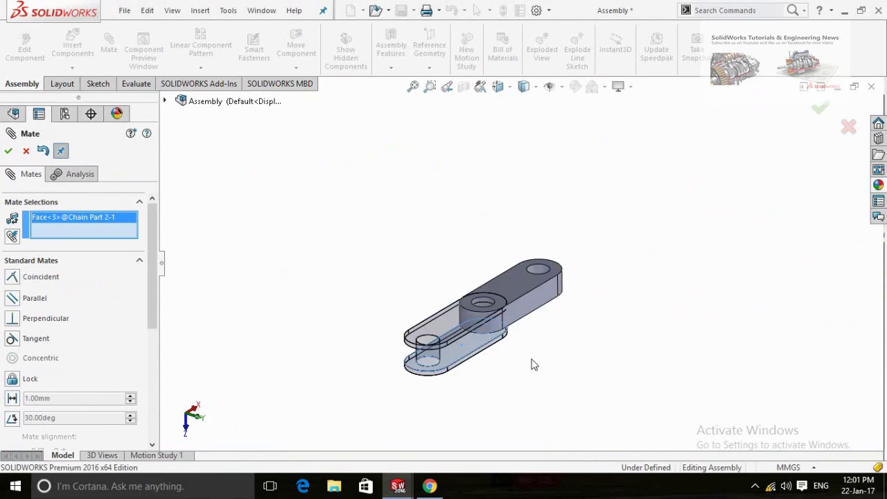
scroll(522, 355, "up", 5)
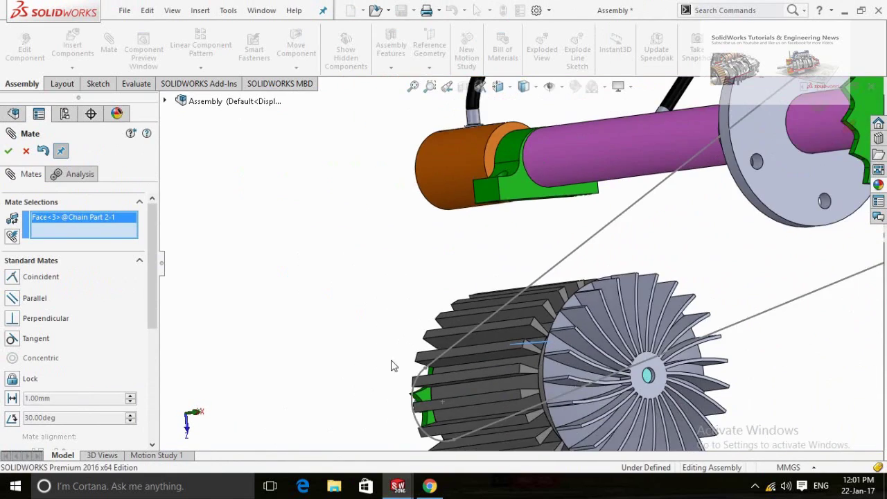
mouse_move(392, 364)
middle_mouse_down()
mouse_move(412, 339)
mouse_move(371, 365)
mouse_move(366, 317)
mouse_move(402, 206)
middle_mouse_up()
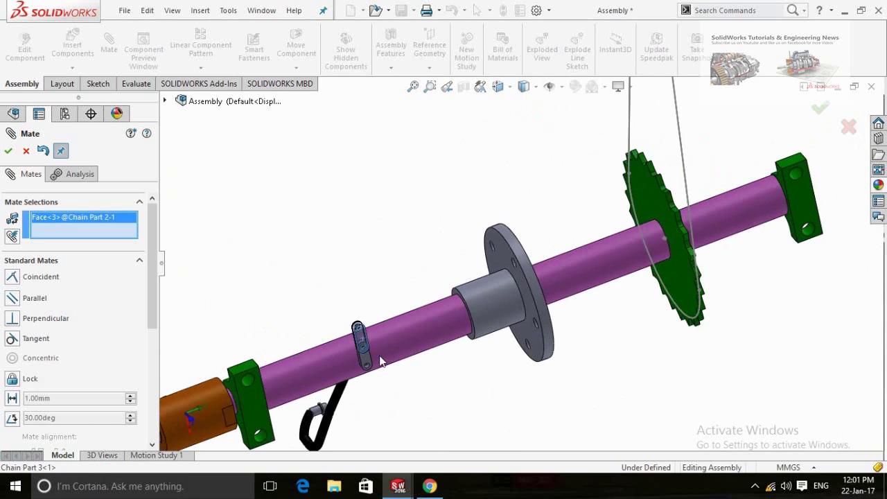
scroll(407, 332, "down", 5)
scroll(407, 325, "down", 3)
left_click(401, 332)
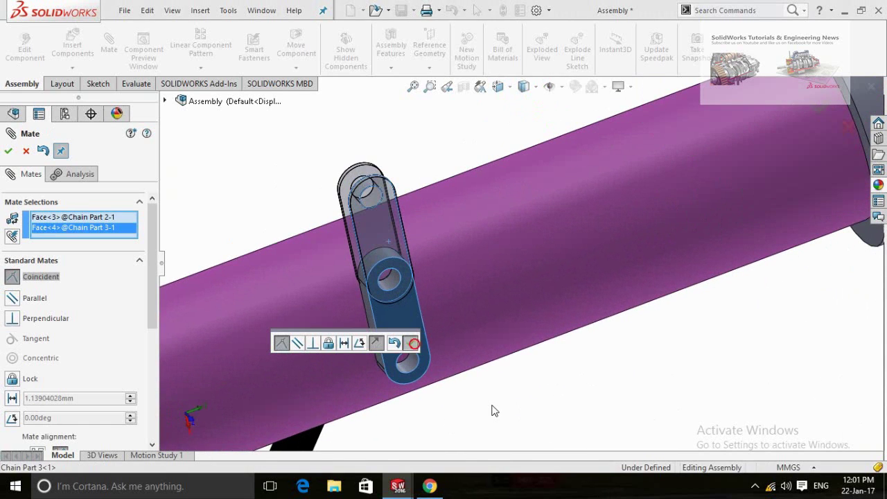
key("Return")
scroll(491, 410, "up", 3)
scroll(493, 401, "up", 3)
scroll(483, 360, "up", 3)
scroll(513, 306, "up", 2)
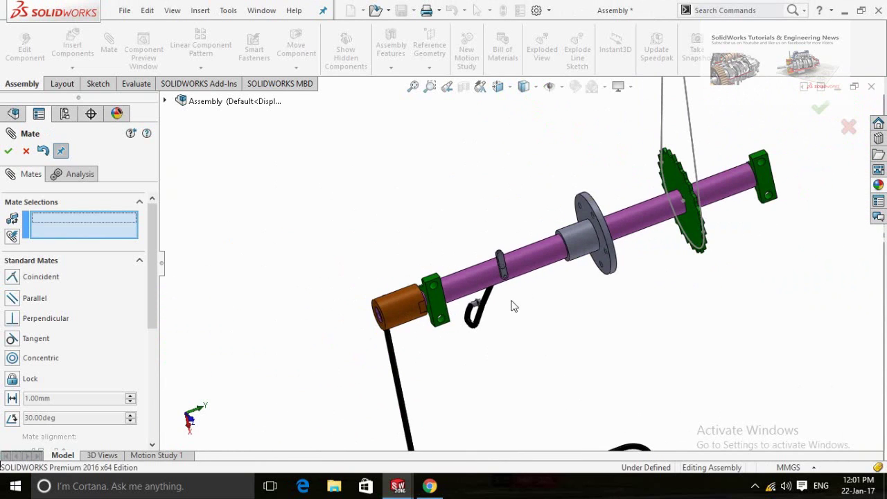
mouse_move(577, 298)
middle_mouse_down()
mouse_move(513, 359)
mouse_move(566, 335)
middle_mouse_up()
Mate a Chain Part 3 face coincident to the main sprocket's side face, alignment flipped
left_click(567, 337)
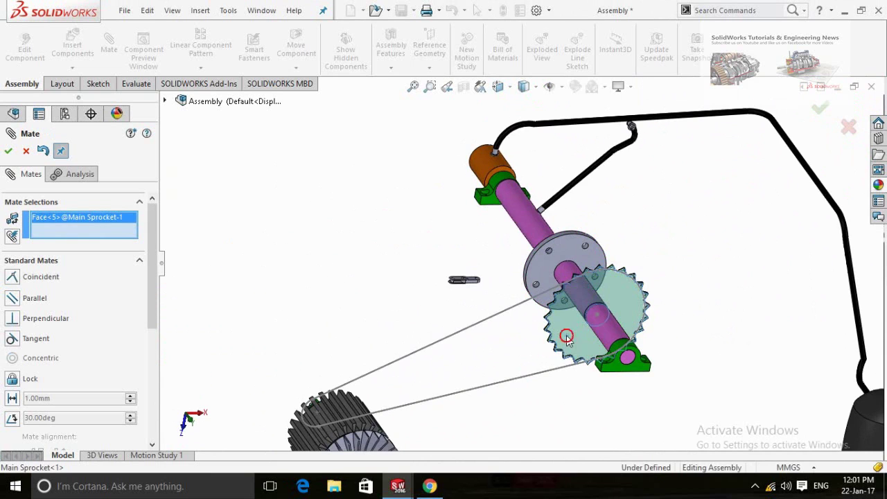
scroll(499, 259, "down", 1)
scroll(446, 297, "down", 4)
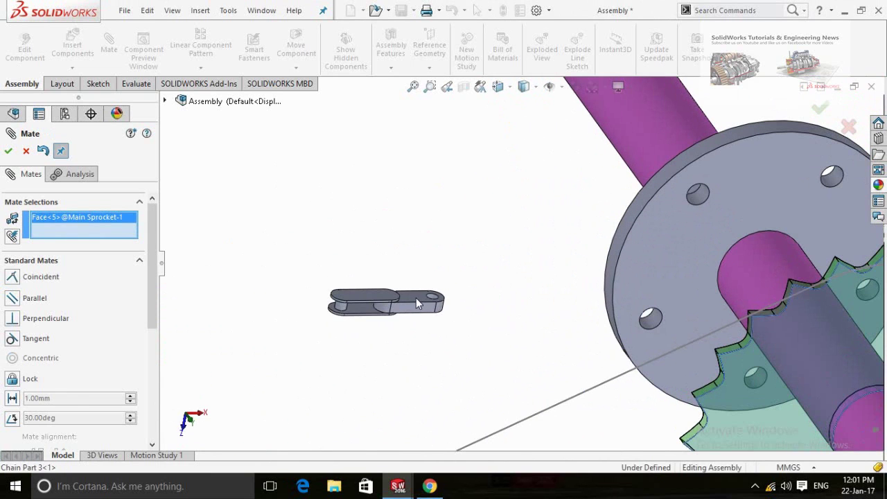
left_click(428, 312)
scroll(433, 326, "up", 3)
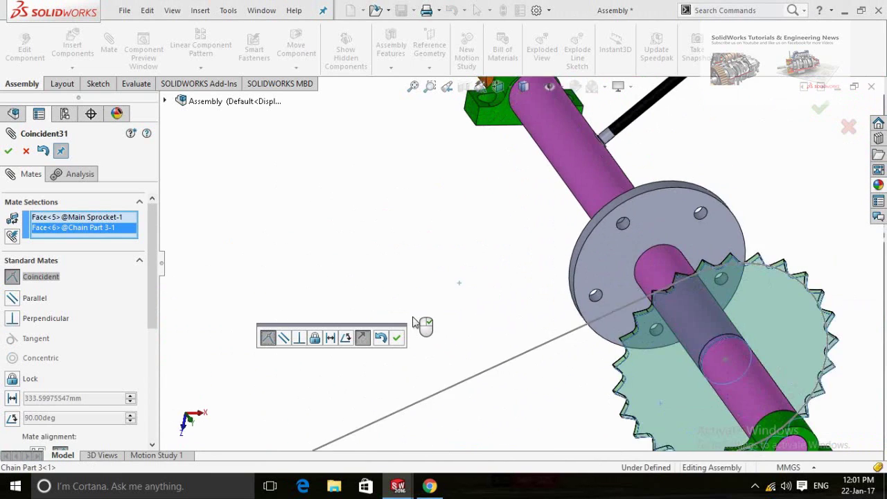
scroll(437, 326, "up", 2)
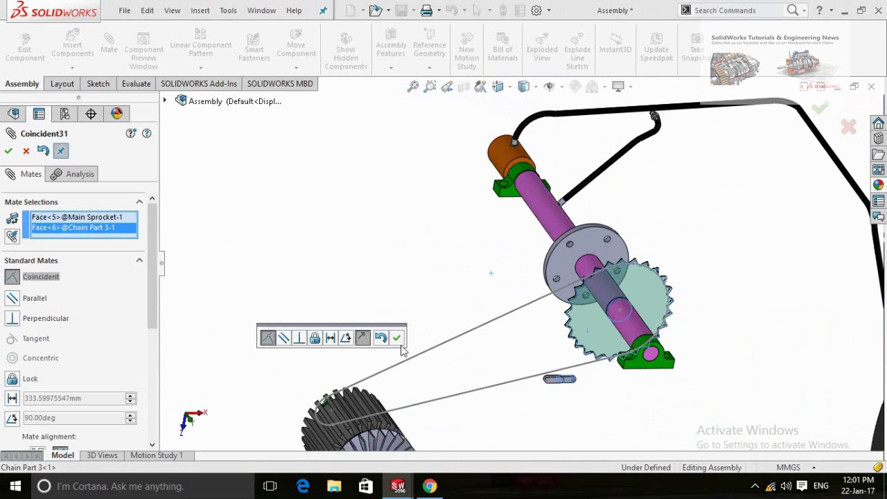
left_click(362, 338)
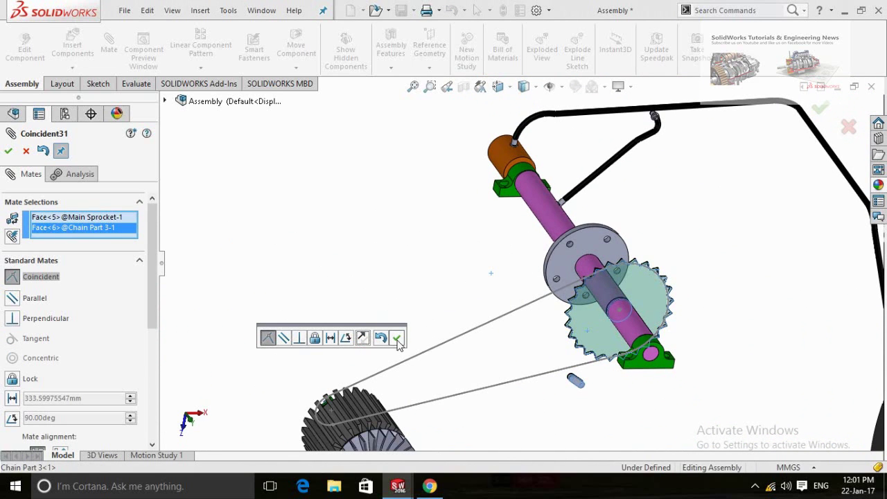
left_click(397, 338)
Mate a Chain Part 3 face coincident to the belt sketch line Line3@Sketch2
scroll(545, 352, "down", 5)
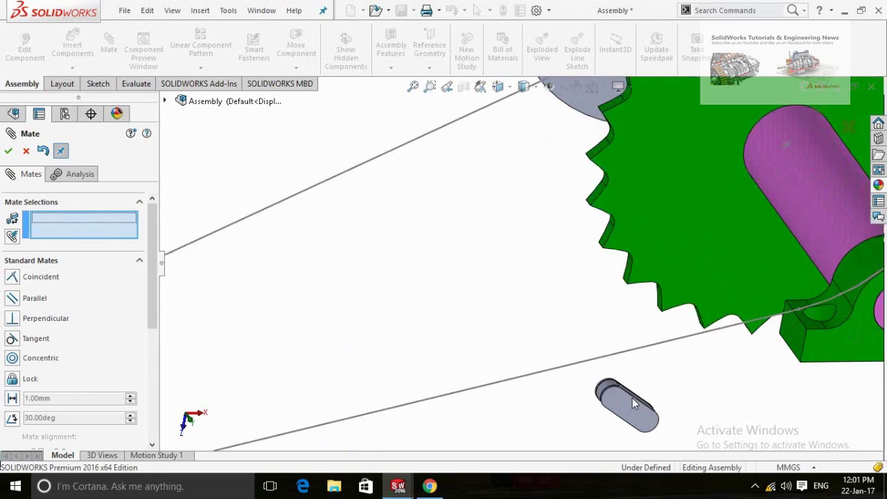
scroll(632, 398, "down", 2)
mouse_move(549, 406)
middle_mouse_down()
mouse_move(524, 427)
mouse_move(590, 327)
middle_mouse_up()
left_click(582, 346)
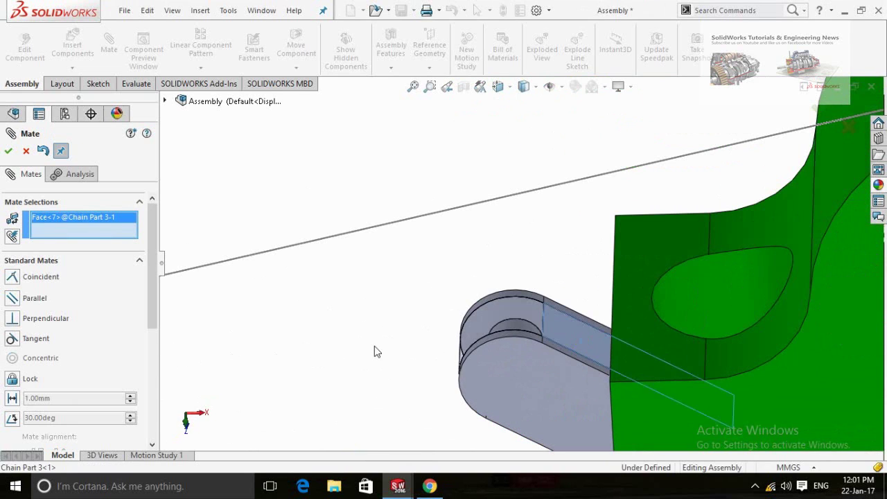
scroll(374, 350, "up", 3)
scroll(371, 326, "up", 2)
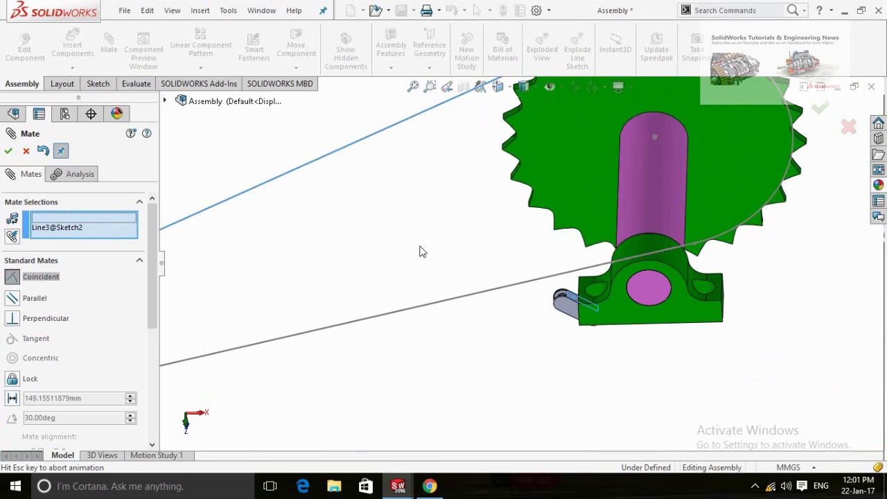
left_click(403, 232)
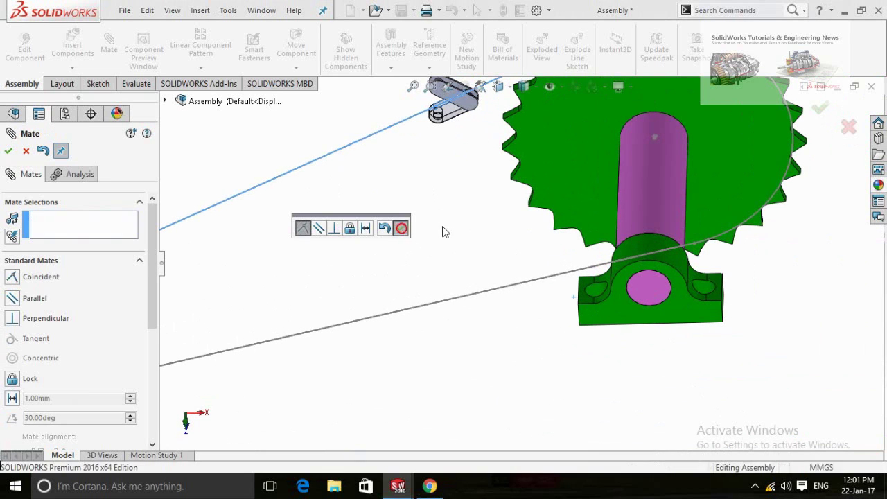
Make the link's lower side face coincident with the belt sketch line
scroll(438, 230, "up", 3)
mouse_move(437, 229)
middle_mouse_down()
mouse_move(432, 181)
mouse_move(444, 173)
mouse_move(430, 132)
mouse_move(416, 152)
middle_mouse_up()
scroll(372, 246, "down", 3)
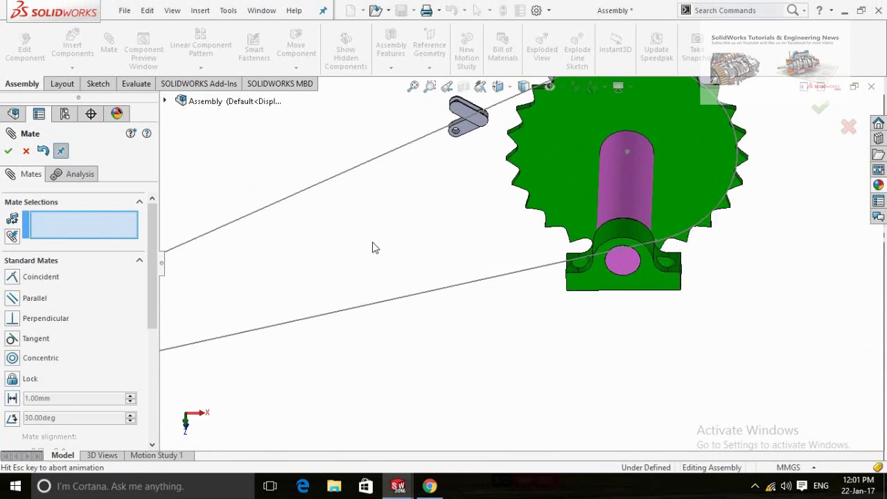
scroll(386, 224, "down", 1)
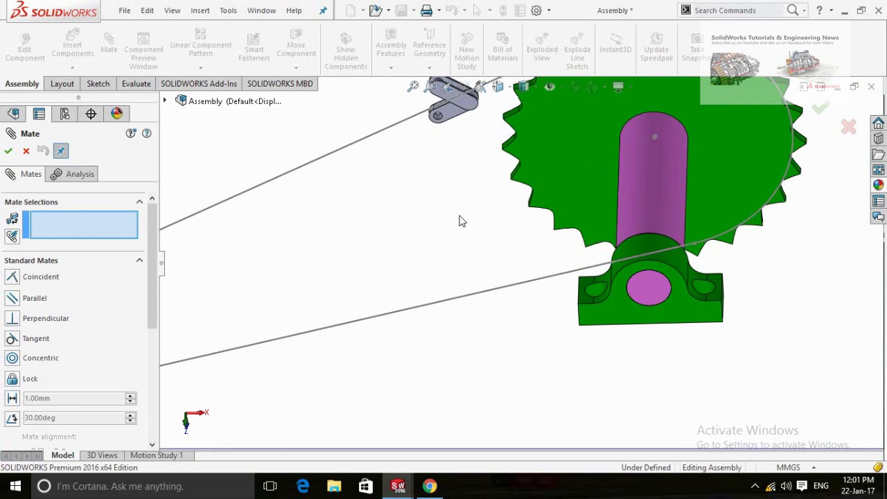
scroll(447, 142, "down", 2)
scroll(447, 144, "up", 2)
scroll(508, 205, "down", 2)
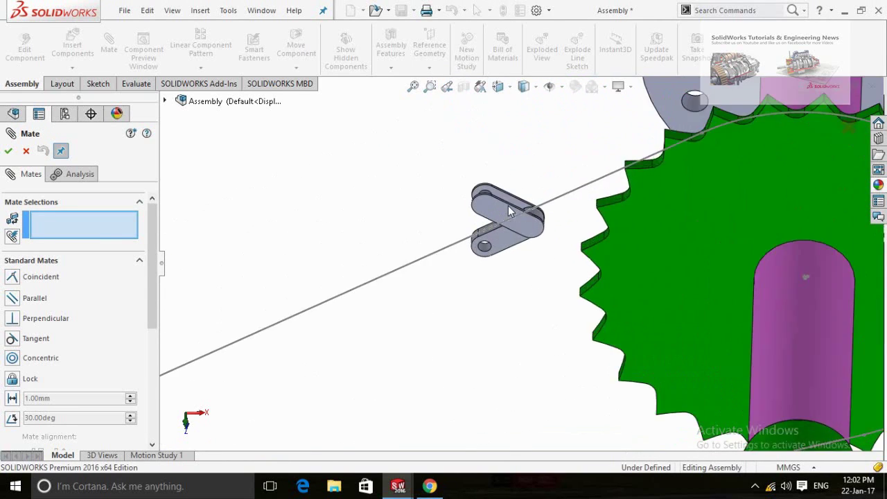
scroll(509, 300, "down", 2)
middle_click_drag(510, 313, 451, 314)
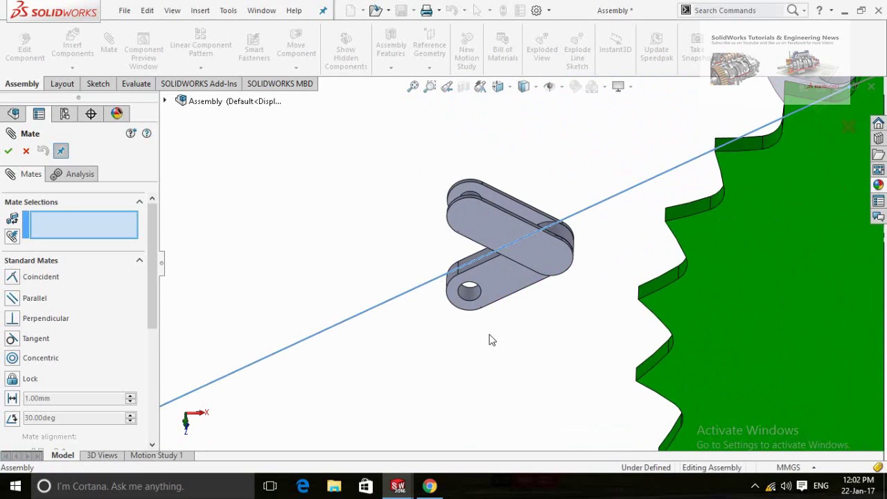
left_click(489, 315)
mouse_move(515, 313)
middle_mouse_down()
mouse_move(539, 297)
mouse_move(488, 221)
middle_mouse_up()
mouse_move(489, 298)
middle_mouse_down()
mouse_move(514, 295)
mouse_move(499, 283)
mouse_move(316, 347)
middle_mouse_up()
scroll(318, 340, "down", 3)
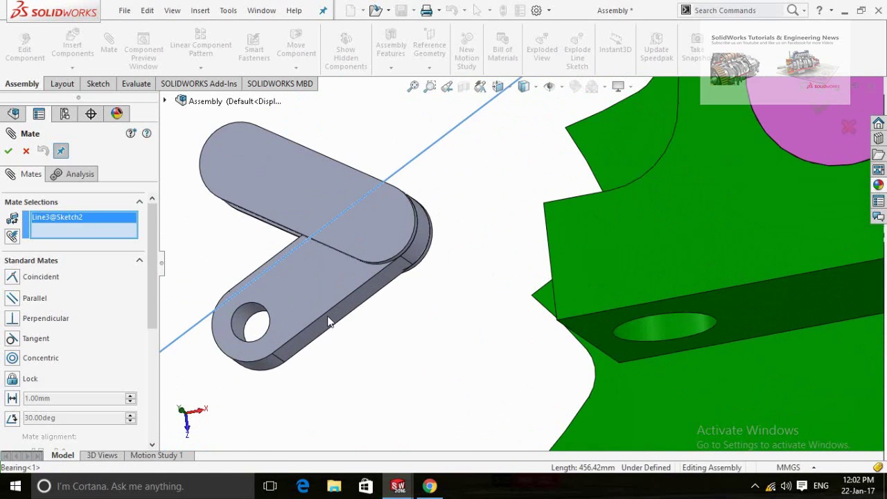
left_click(335, 327)
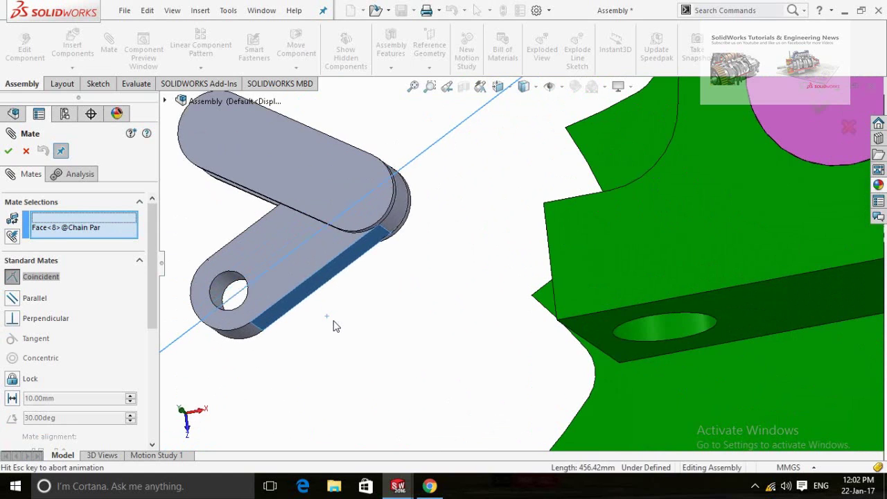
key("Return")
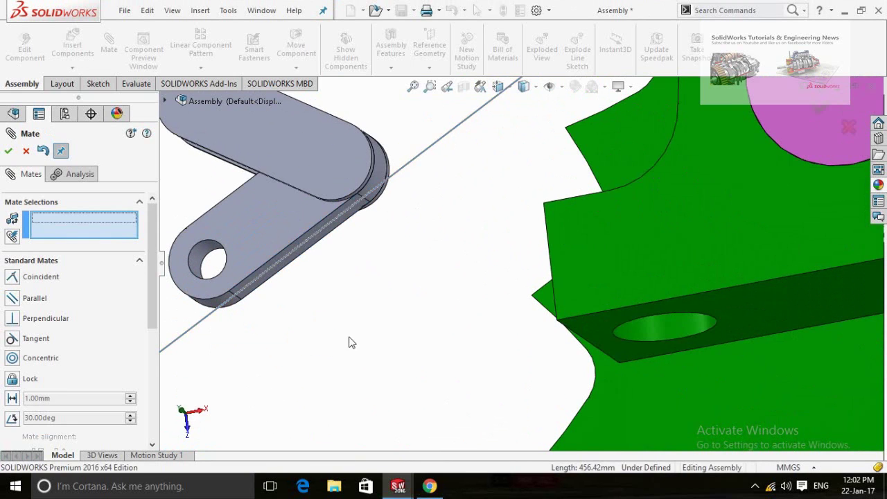
Mate a Chain Part 2 face coincident to the belt line and finish mating
scroll(356, 323, "up", 3)
scroll(459, 247, "up", 2)
scroll(469, 232, "up", 2)
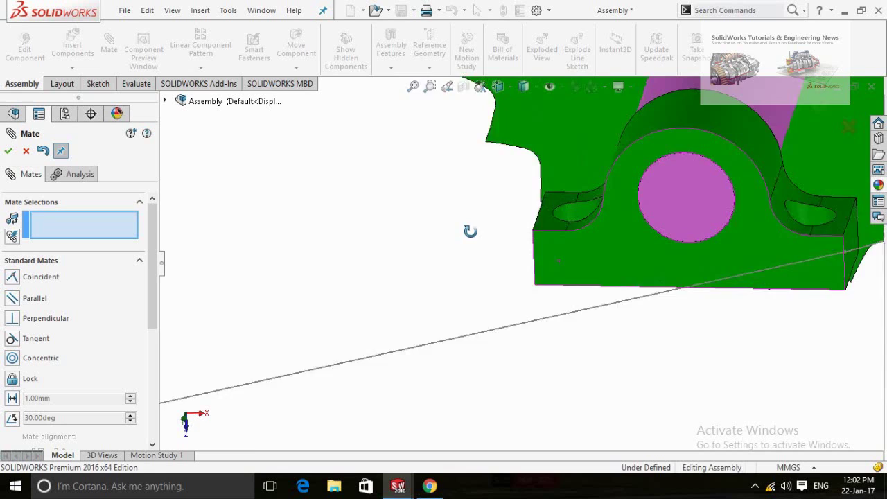
scroll(412, 219, "up", 2)
scroll(416, 156, "up", 2)
scroll(563, 263, "down", 3)
scroll(562, 291, "down", 2)
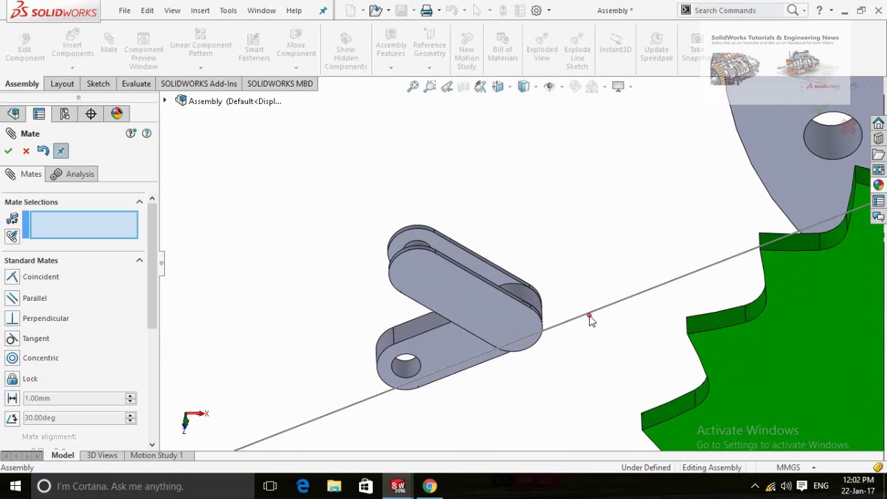
scroll(538, 263, "down", 1)
left_click(519, 259)
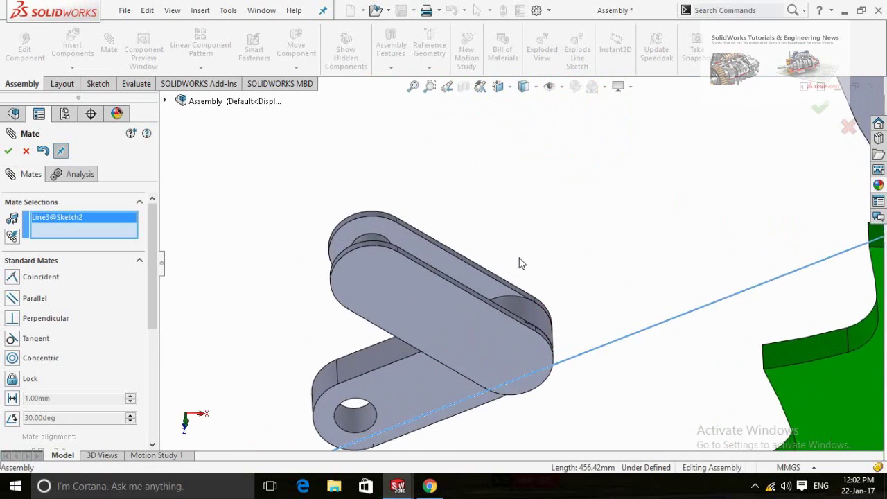
scroll(519, 259, "down", 1)
scroll(485, 270, "down", 3)
left_click(448, 284)
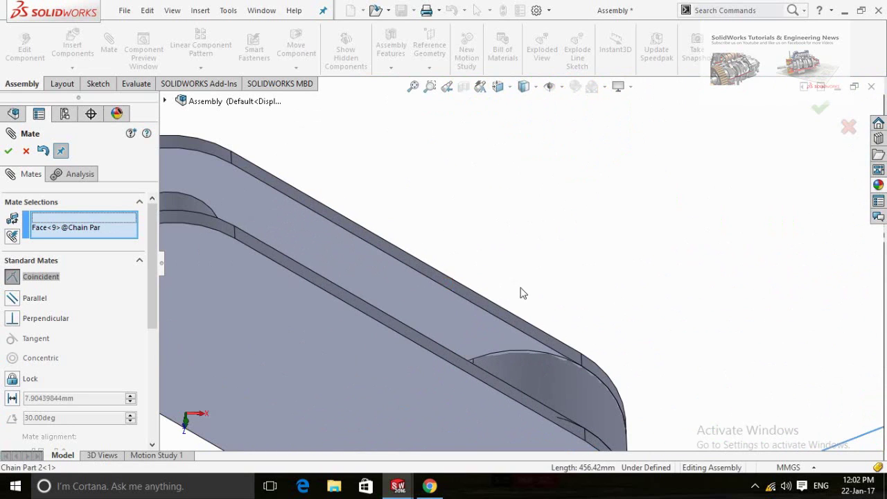
scroll(521, 293, "up", 2)
scroll(537, 288, "up", 2)
scroll(523, 251, "up", 2)
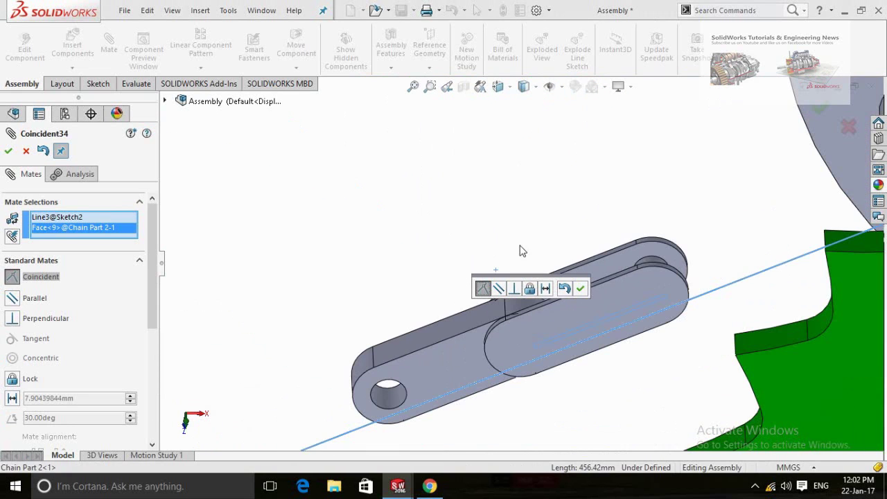
left_click(574, 289)
scroll(382, 246, "up", 2)
scroll(385, 223, "up", 2)
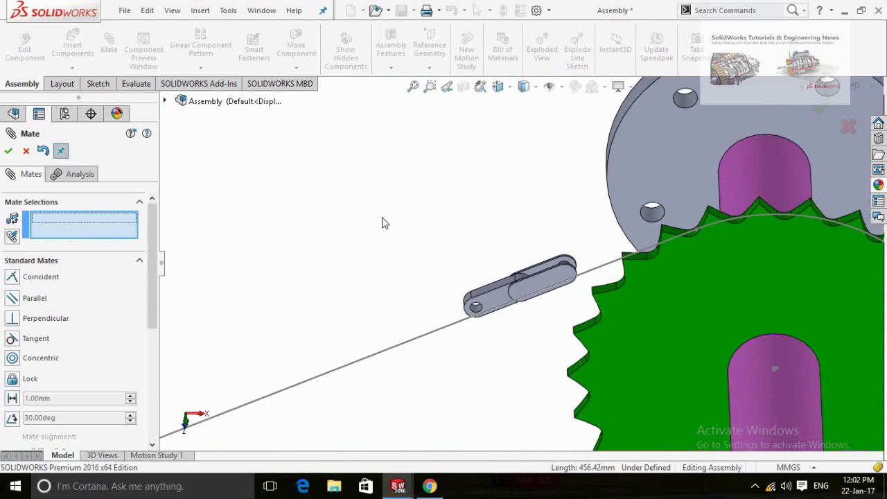
left_click(8, 152)
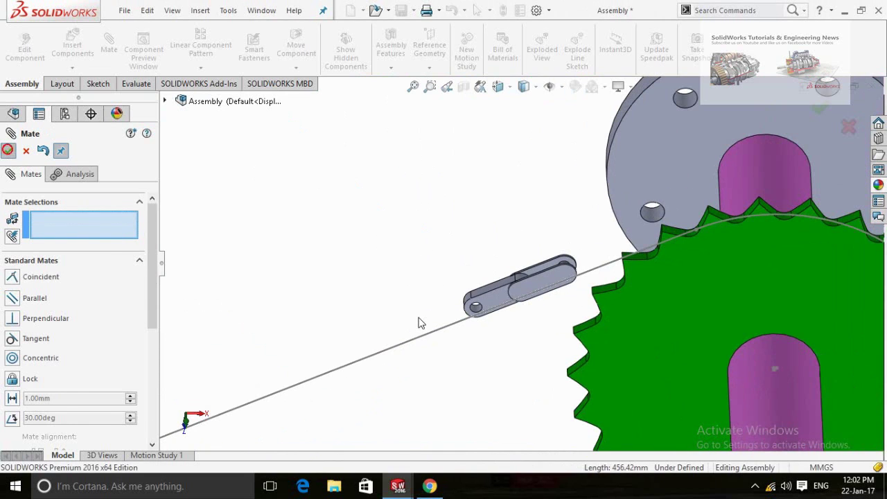
Suppress the Coincident34 and Coincident33 chain-link mates
scroll(388, 298, "up", 2)
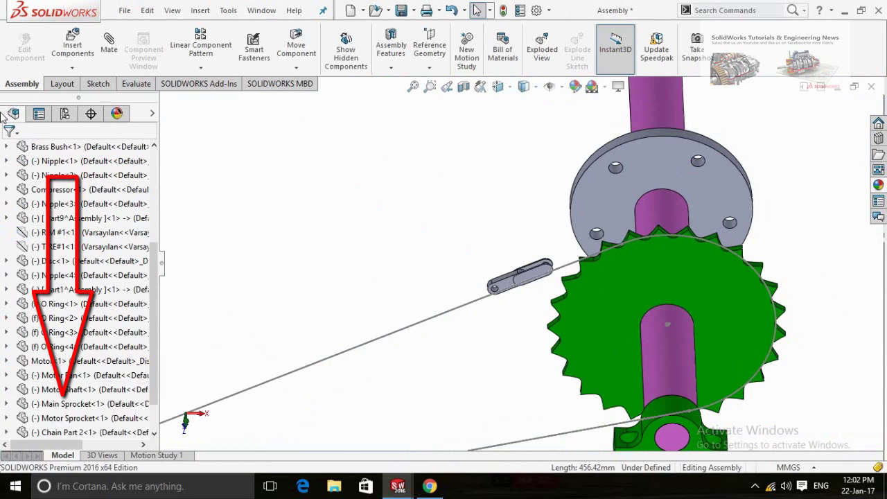
scroll(2, 297, "down", 1)
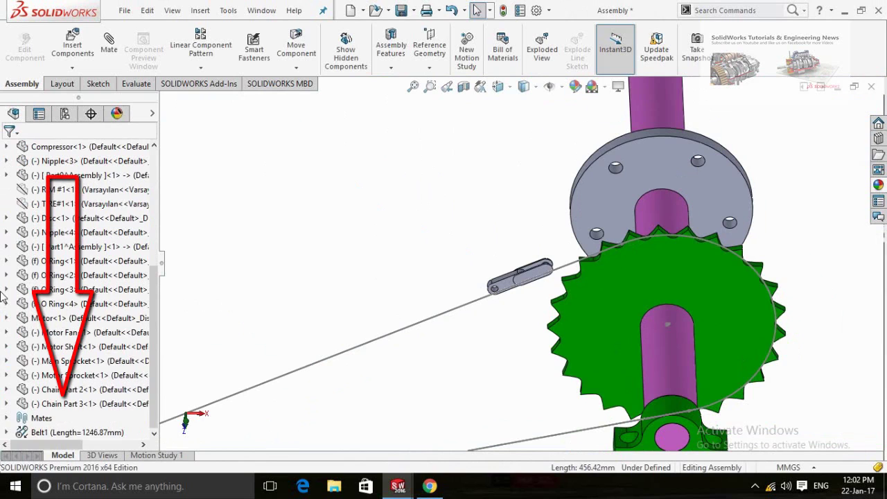
left_click(7, 419)
scroll(3, 357, "down", 3)
scroll(3, 366, "down", 3)
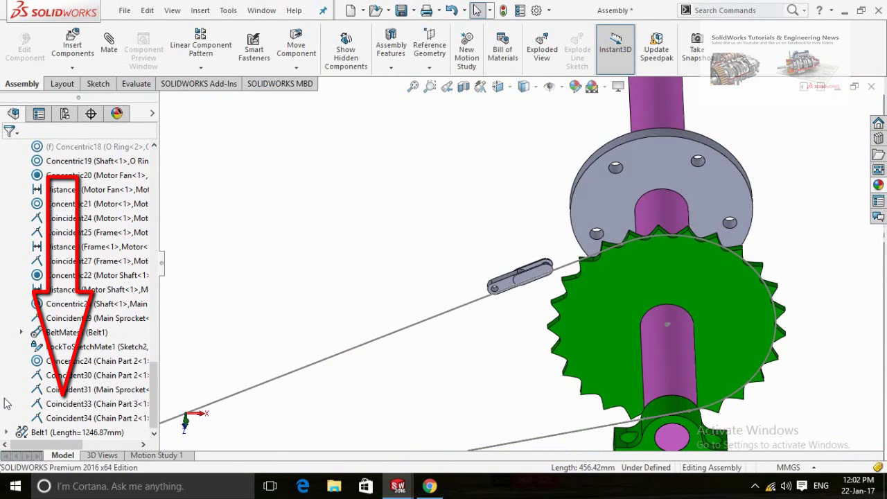
left_click(46, 420)
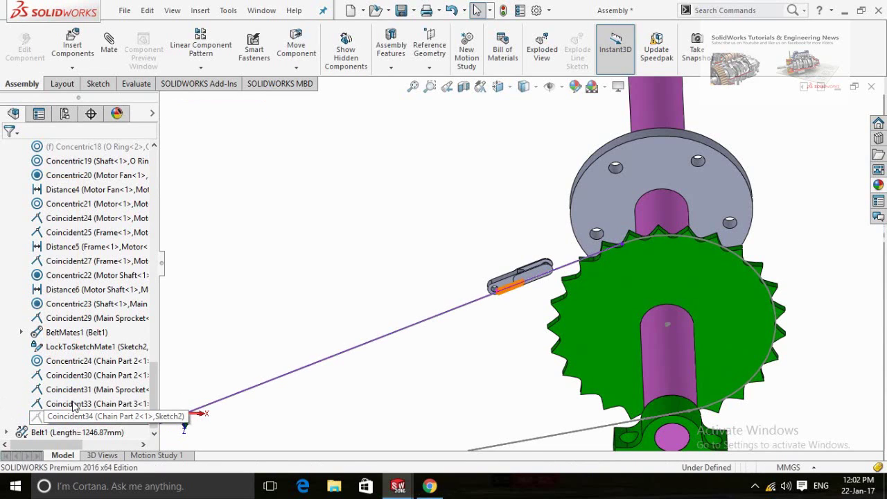
left_click(73, 404)
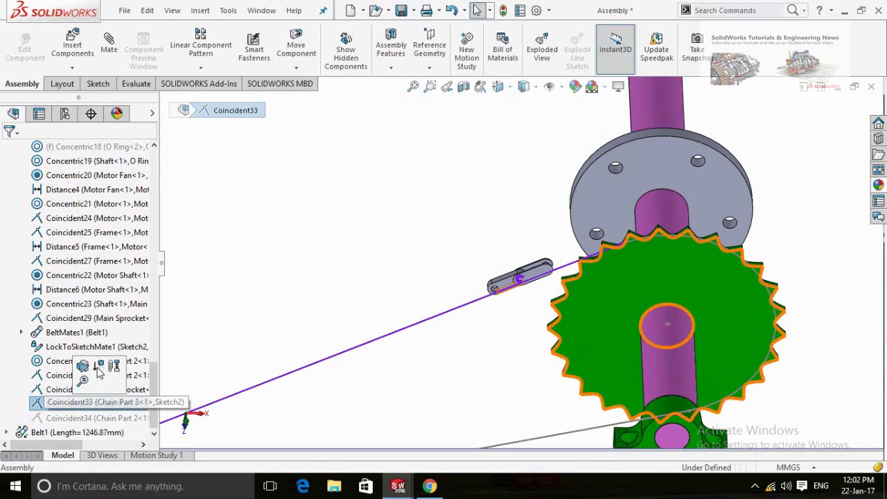
left_click(98, 368)
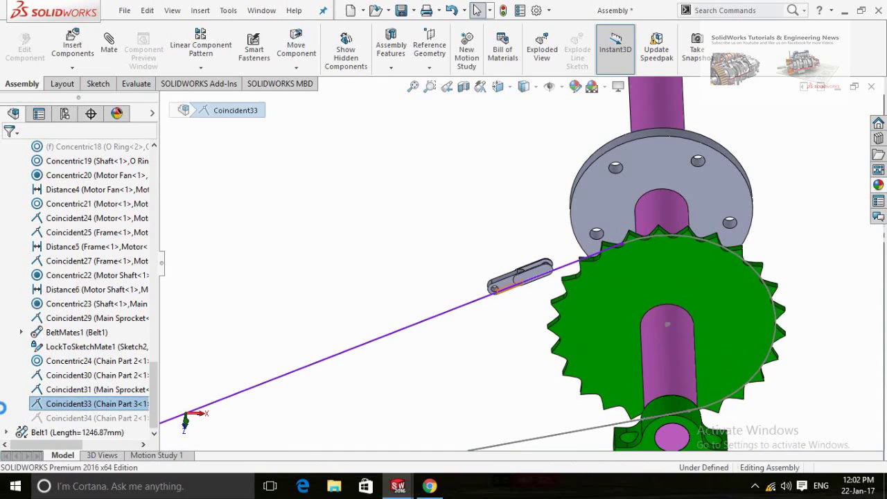
Suppress the Coincident31, Coincident30 and Concentric24 mates
left_click(44, 391)
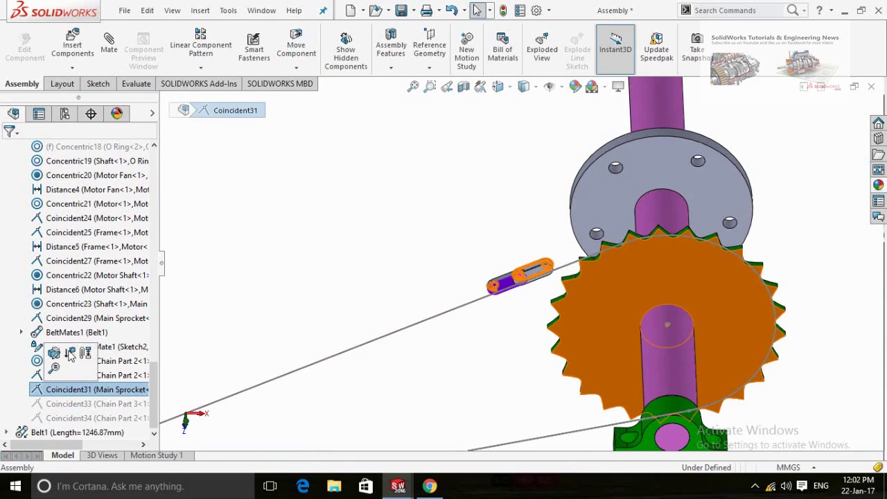
left_click(69, 354)
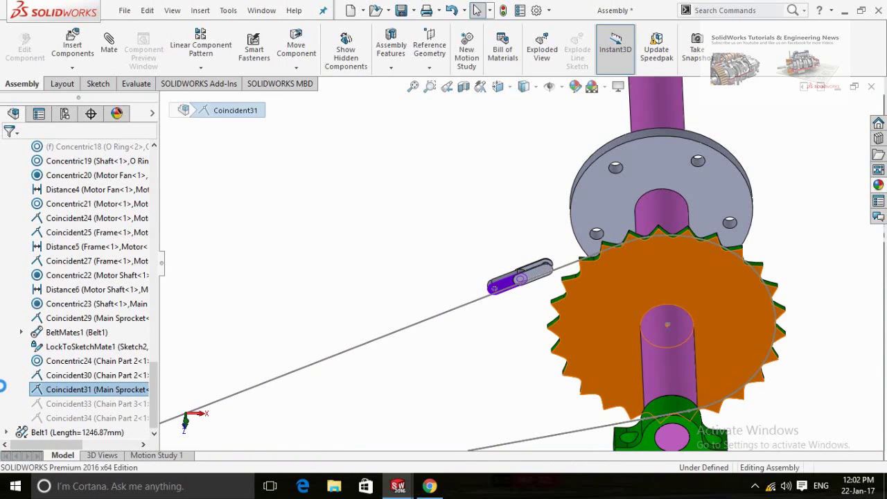
left_click(42, 375)
left_click(66, 343)
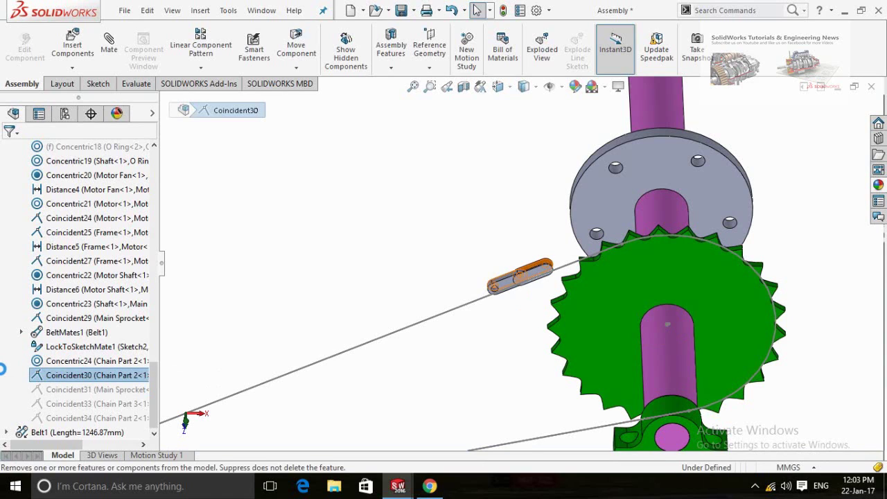
left_click(48, 362)
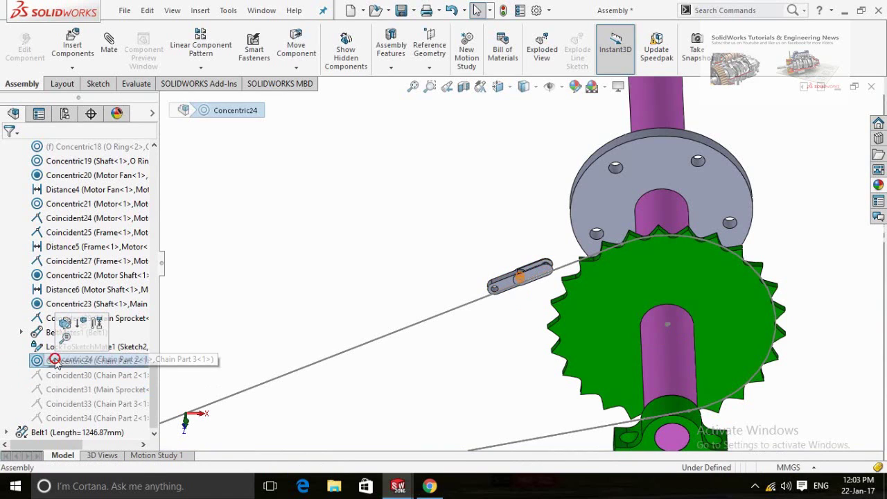
left_click(82, 323)
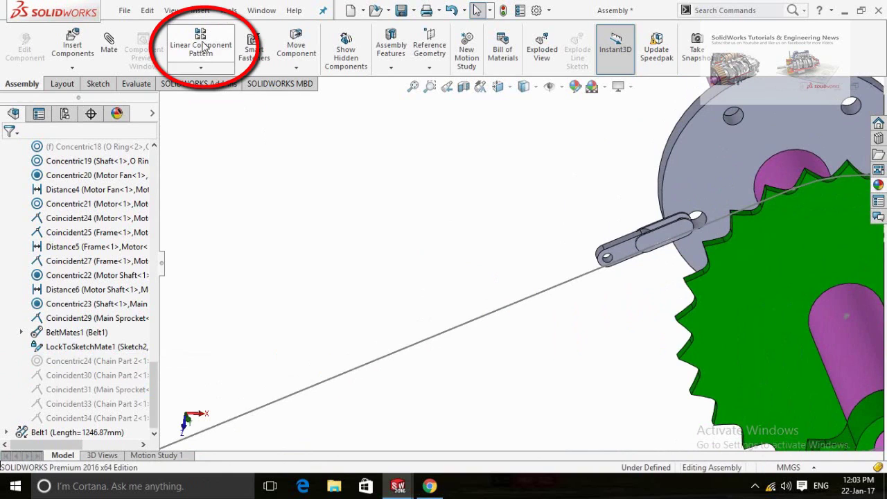
Start a Chain Component Pattern using the third pitch method
left_click(200, 67)
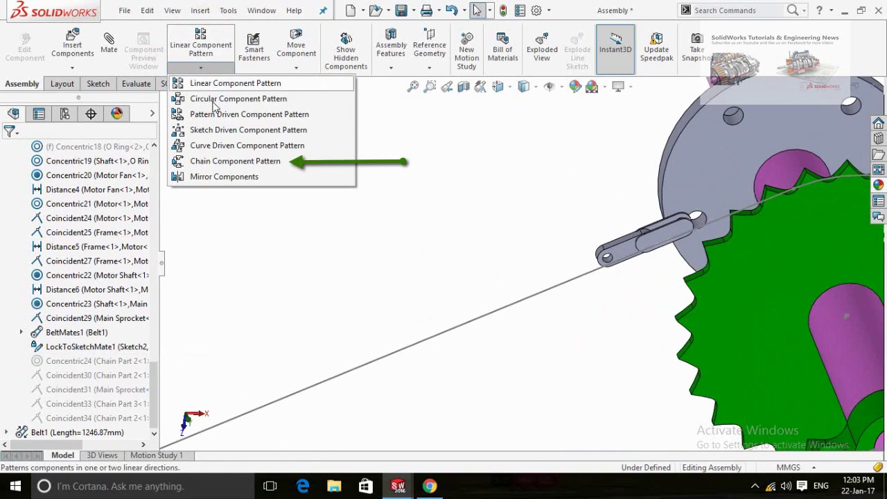
left_click(222, 162)
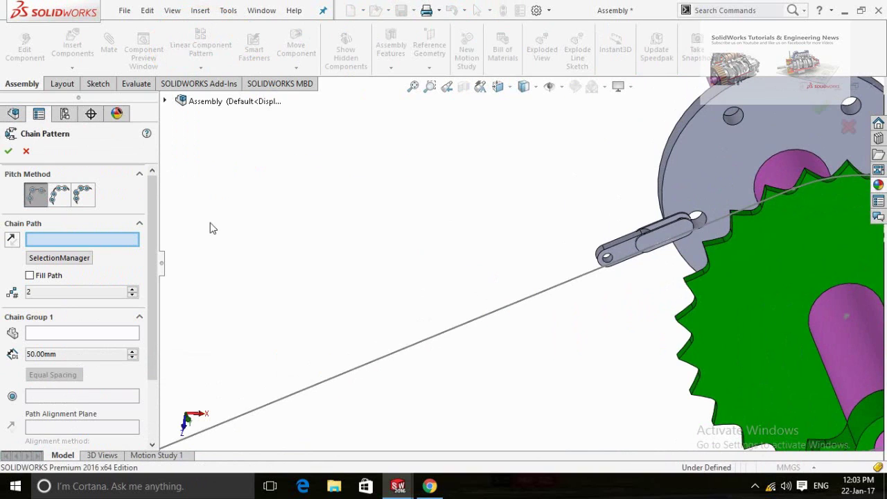
left_click(79, 196)
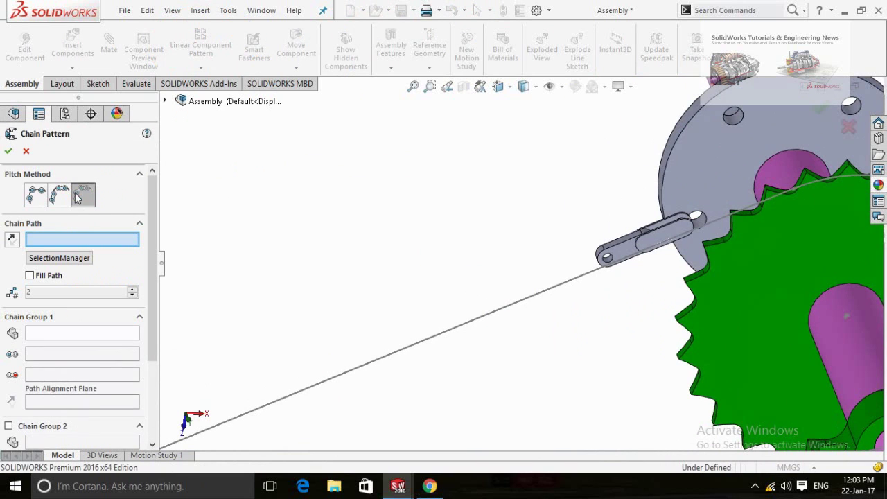
left_click(34, 257)
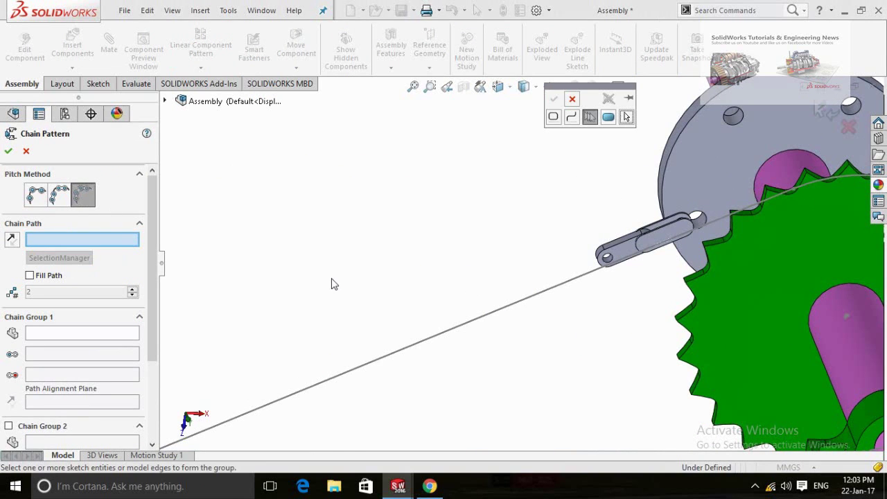
scroll(412, 288, "up", 3)
Gather both chain lines and both sprocket arcs as one closed chain path
left_click(442, 314)
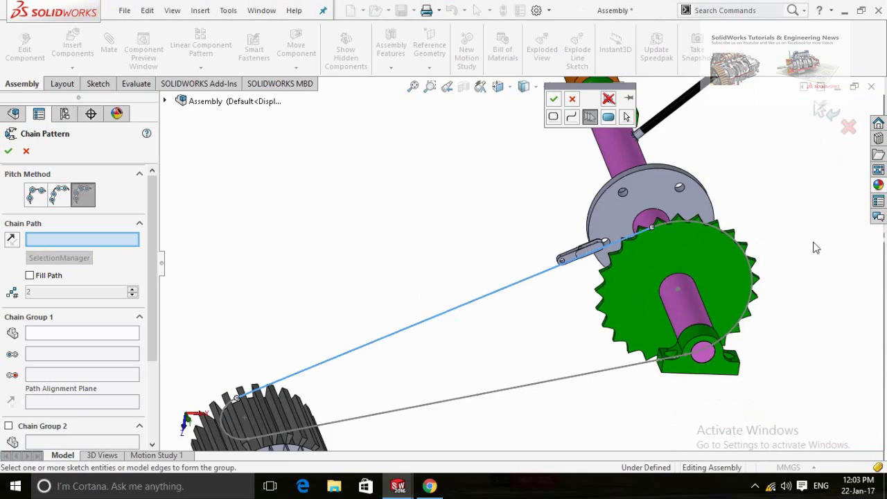
scroll(744, 252, "down", 2)
scroll(591, 239, "down", 3)
left_click(552, 212)
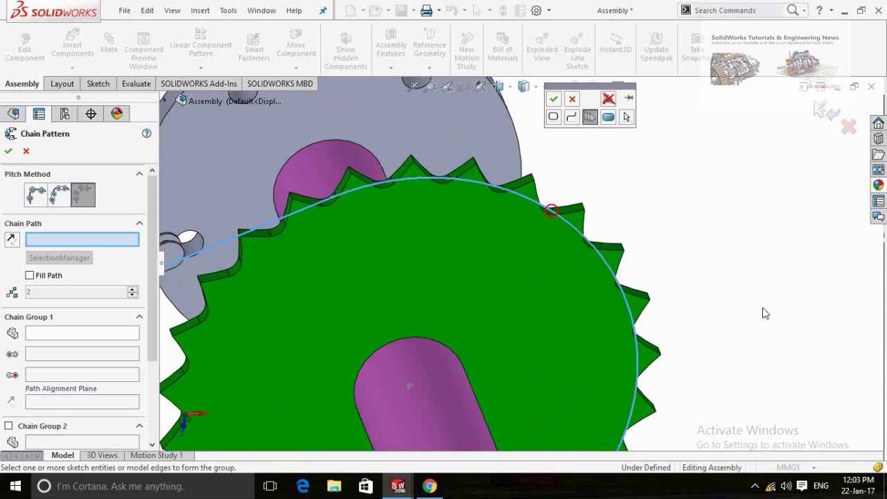
scroll(767, 313, "up", 4)
left_click(402, 379)
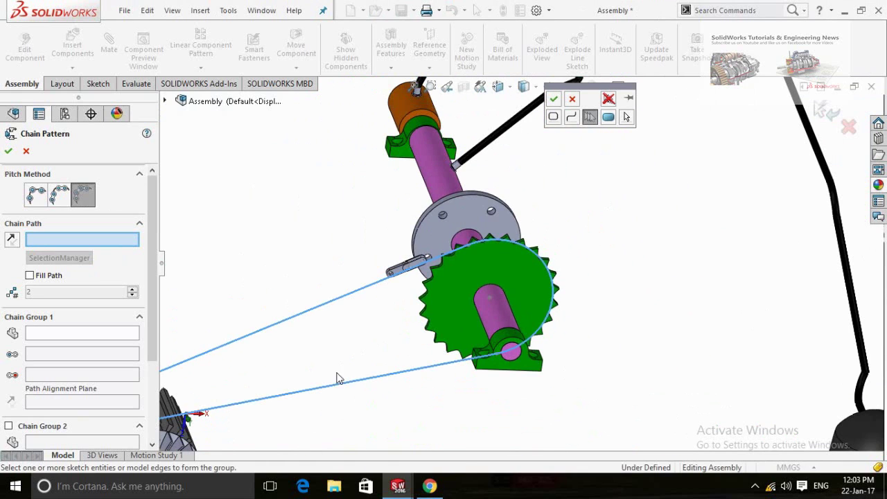
scroll(320, 376, "up", 3)
scroll(257, 348, "down", 4)
middle_click_drag(266, 344, 336, 391)
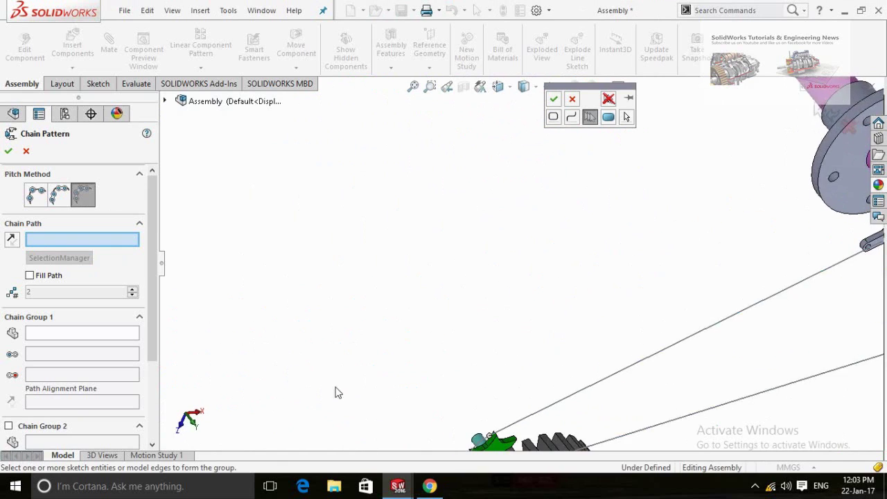
scroll(430, 418, "down", 2)
scroll(431, 355, "down", 2)
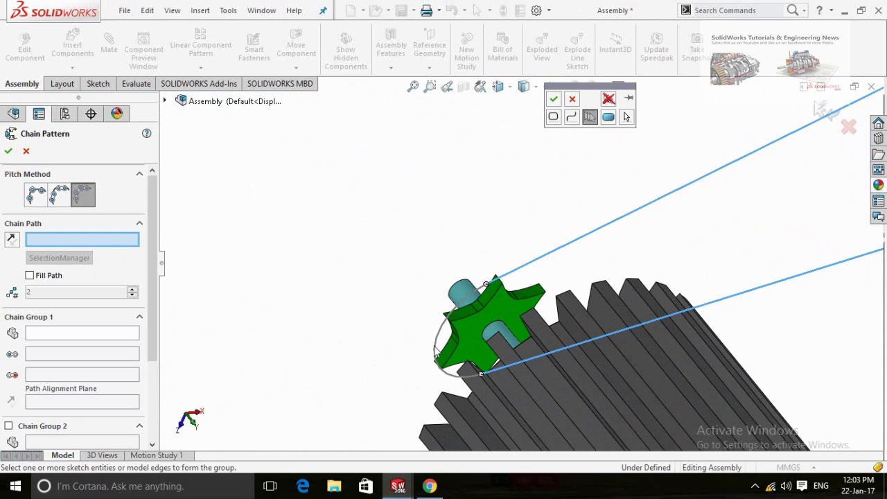
left_click(435, 352)
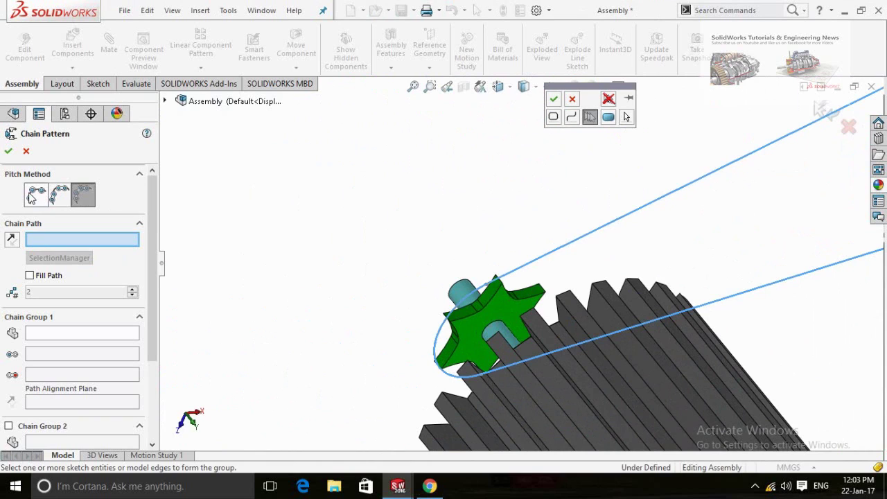
Accept the closed-loop path, enable Fill Path and choose Chain Part 2 for Chain Group 1
left_click(552, 100)
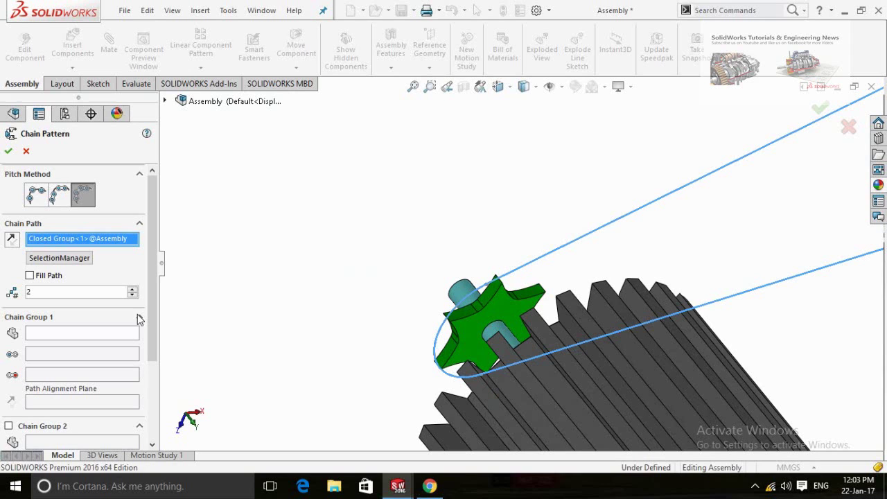
left_click(30, 275)
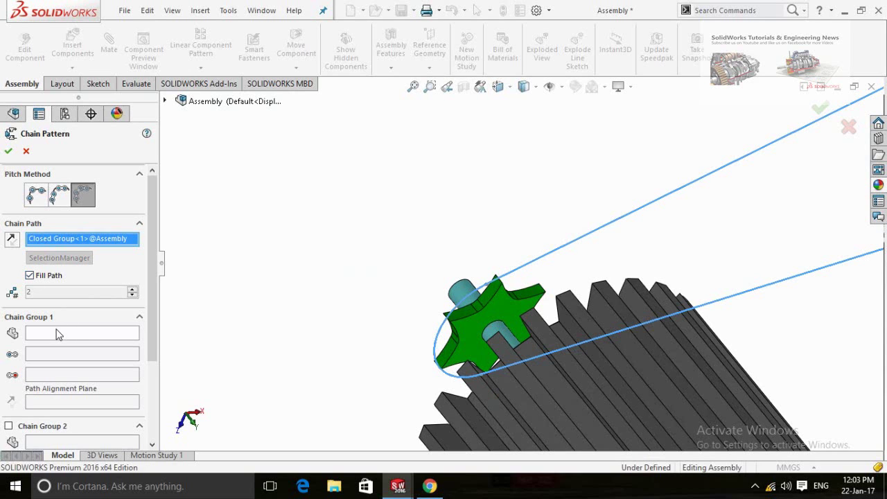
left_click(56, 330)
scroll(370, 300, "up", 3)
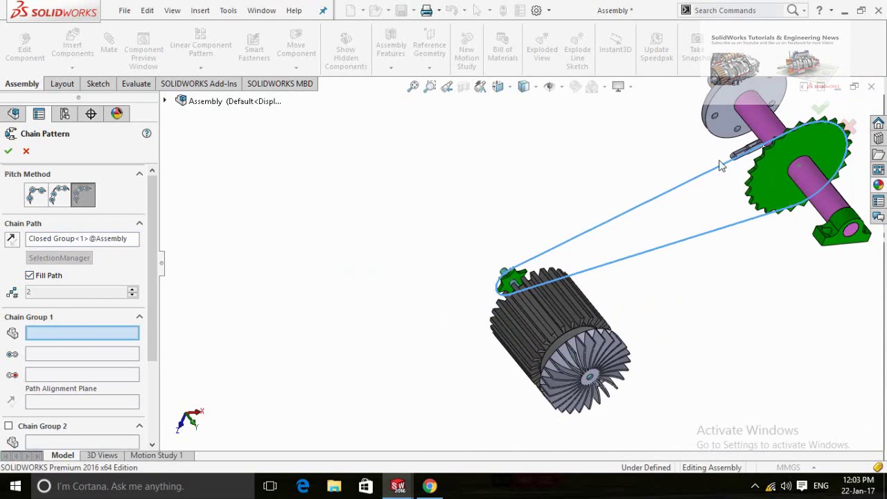
scroll(720, 164, "down", 3)
scroll(736, 173, "down", 3)
scroll(735, 173, "down", 2)
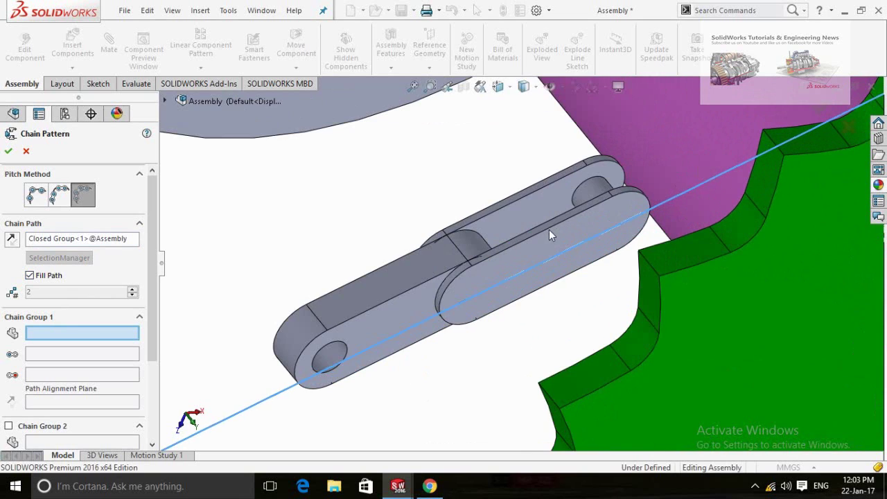
left_click(551, 236)
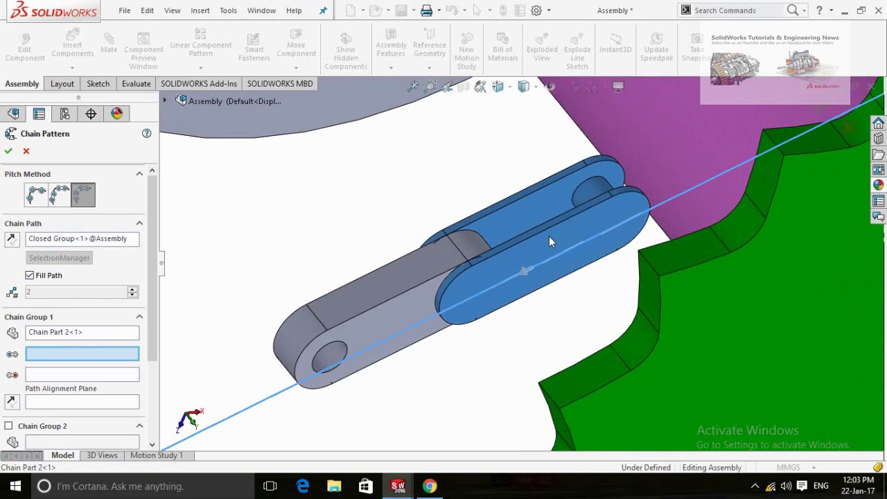
Switch to wireframe and set Chain Part 2's two pin-hole edges as path links
left_click(523, 86)
left_click(528, 167)
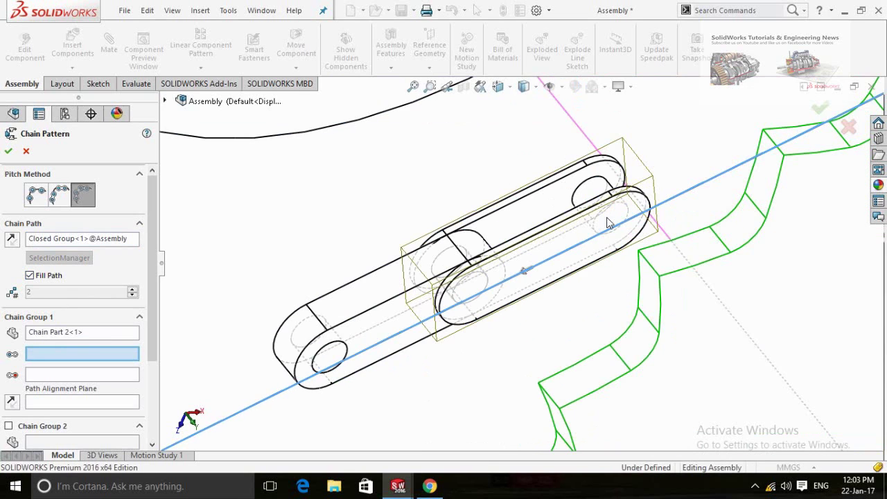
scroll(607, 222, "down", 1)
left_click(593, 236)
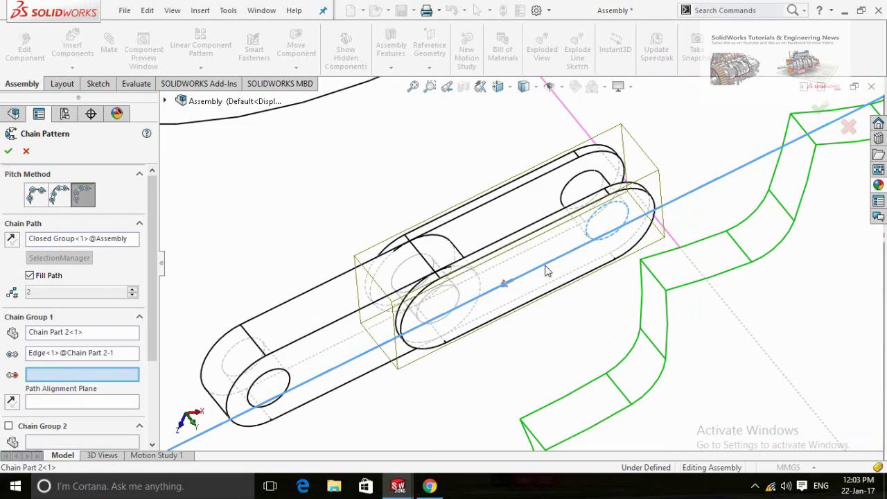
left_click(459, 305)
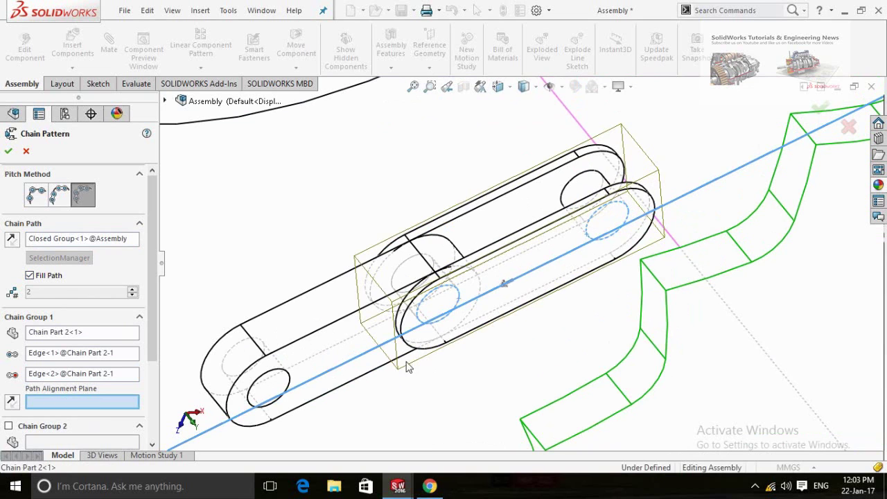
Set a Chain Part 2 link face as Chain Group 1's Path Alignment Plane
left_click(539, 255)
scroll(496, 291, "up", 2)
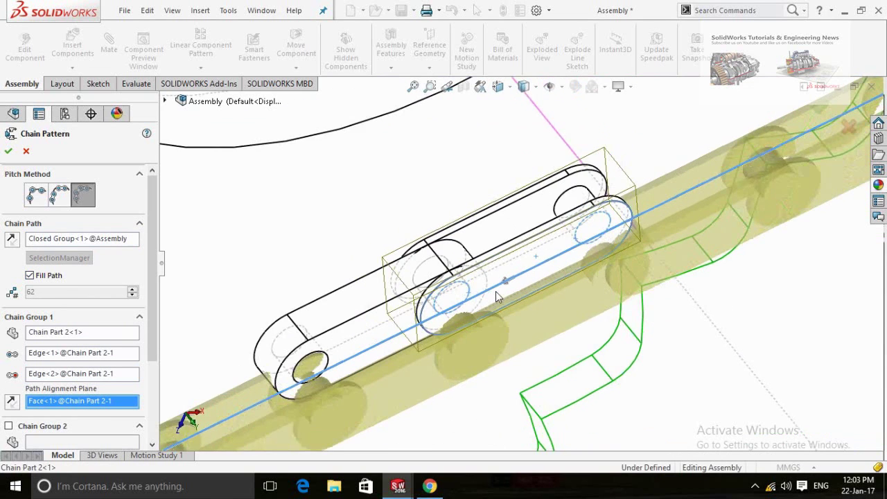
scroll(496, 291, "up", 2)
scroll(496, 291, "up", 3)
middle_click_drag(332, 301, 396, 254)
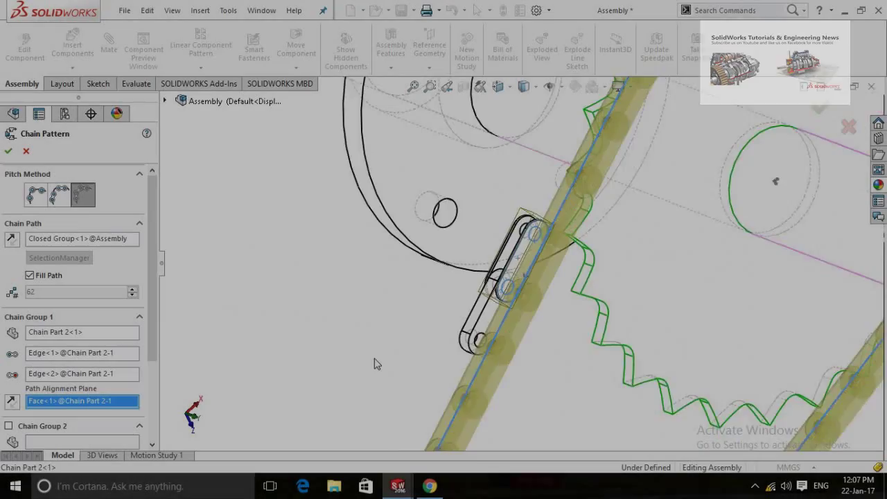
mouse_move(375, 364)
middle_mouse_down()
mouse_move(398, 337)
mouse_move(559, 362)
mouse_move(544, 362)
mouse_move(537, 334)
middle_mouse_up()
mouse_move(633, 196)
middle_mouse_down()
mouse_move(554, 376)
mouse_move(553, 329)
mouse_move(540, 326)
middle_mouse_up()
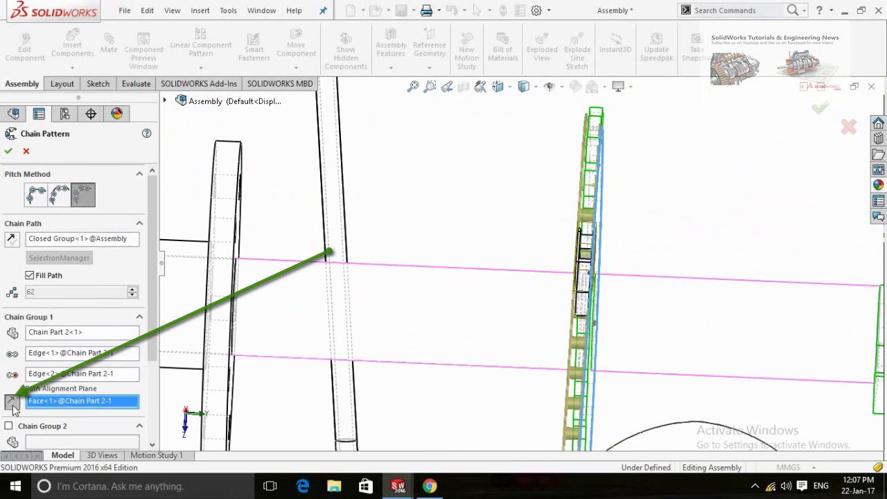
scroll(478, 392, "up", 3)
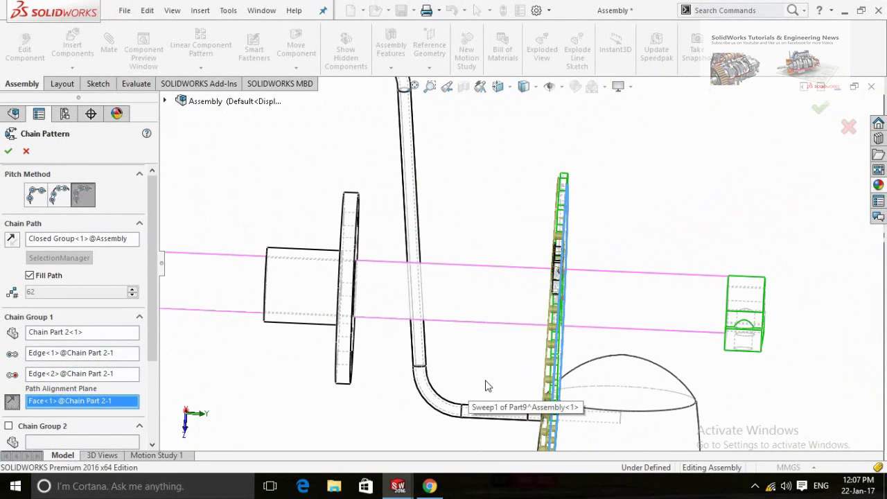
mouse_move(449, 372)
middle_mouse_down()
mouse_move(318, 416)
mouse_move(358, 406)
mouse_move(346, 407)
mouse_move(365, 365)
middle_mouse_up()
scroll(305, 388, "down", 4)
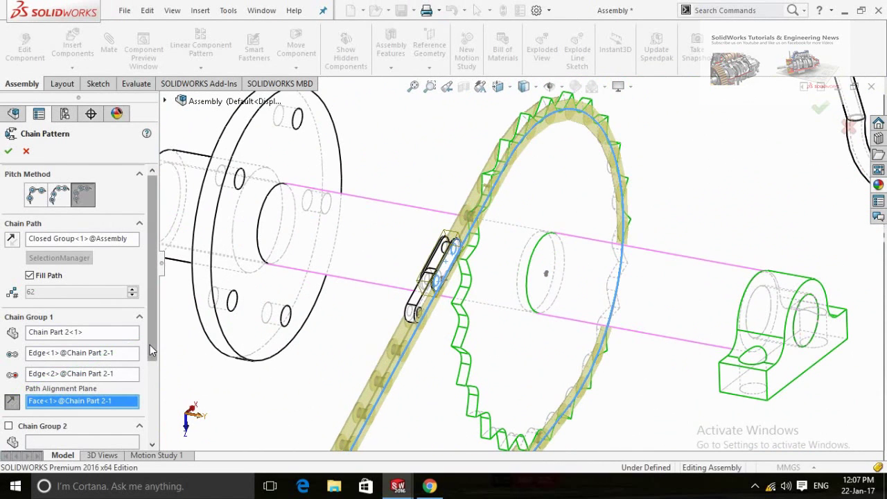
scroll(150, 345, "down", 3)
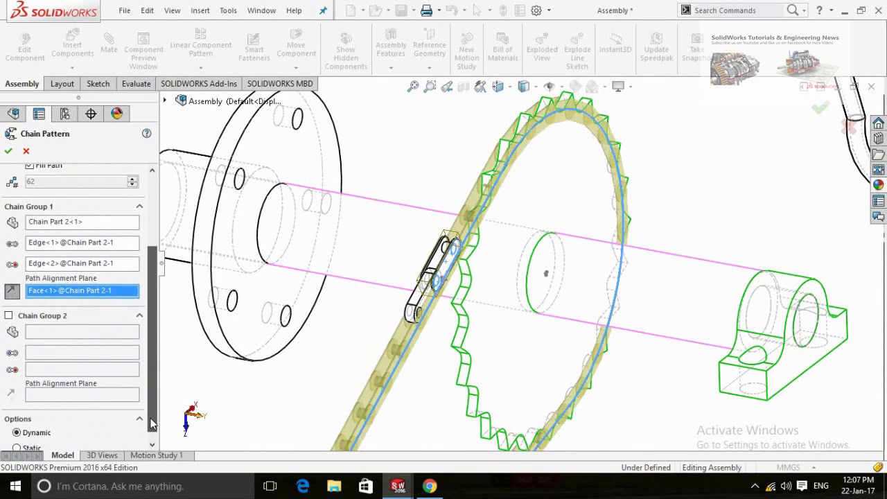
Enable Chain Group 2 in the Chain Pattern PropertyManager
left_click(9, 315)
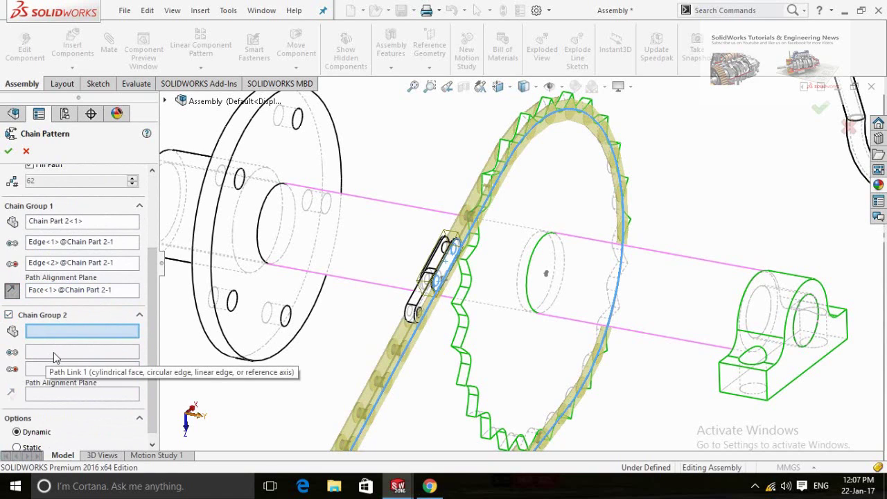
scroll(444, 291, "down", 2)
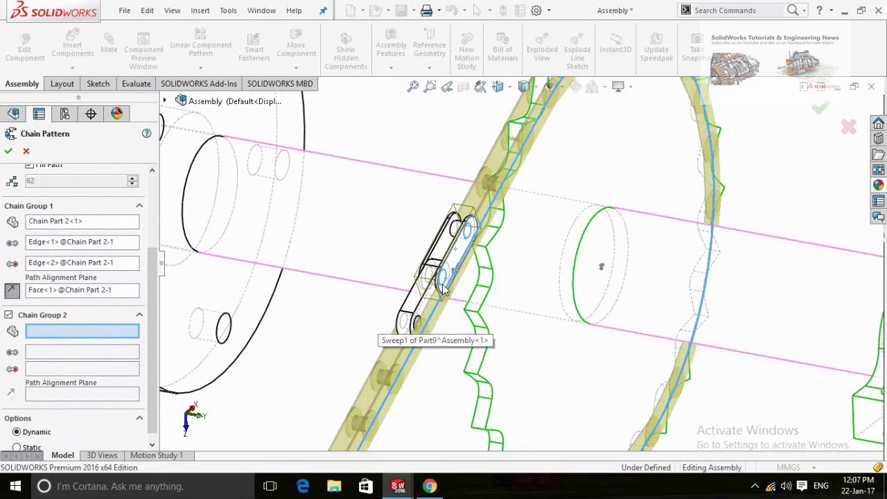
scroll(443, 291, "down", 2)
Assign Chain Part 3 as Chain Group 2's link and start picking its path link edge
left_click(411, 305)
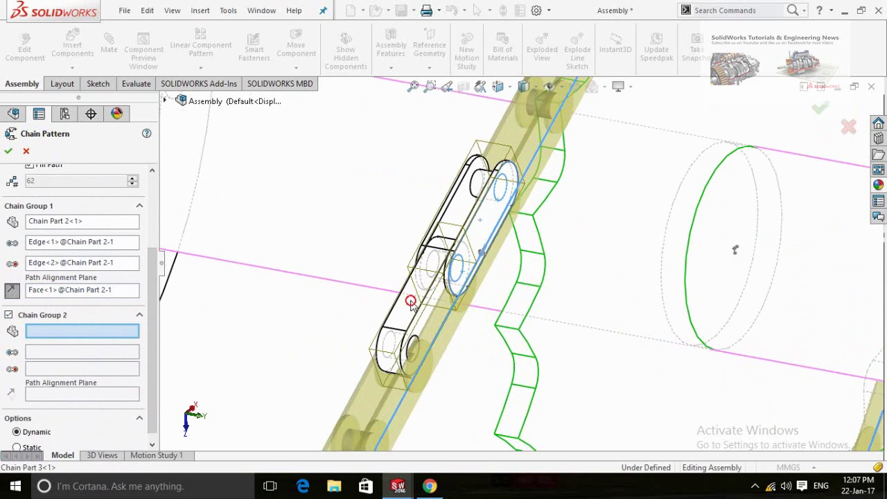
scroll(462, 290, "down", 2)
scroll(435, 271, "down", 2)
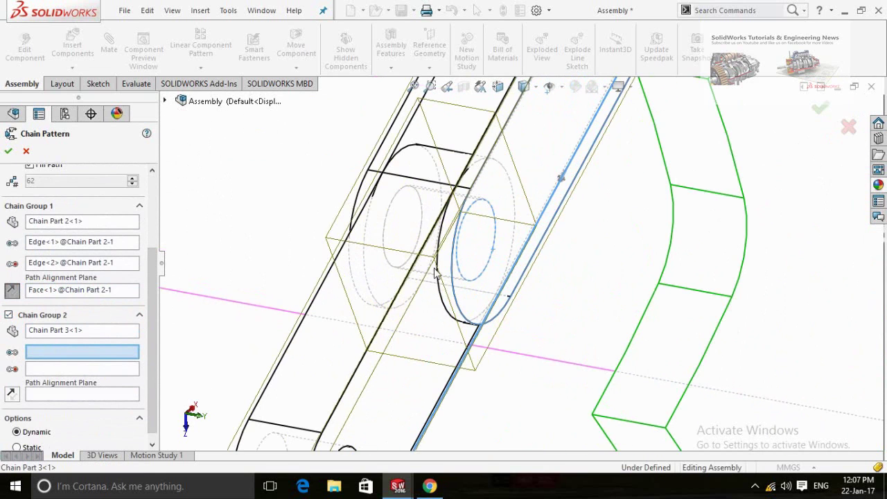
left_click(385, 234)
left_click(384, 235)
key("ctrl+Right")
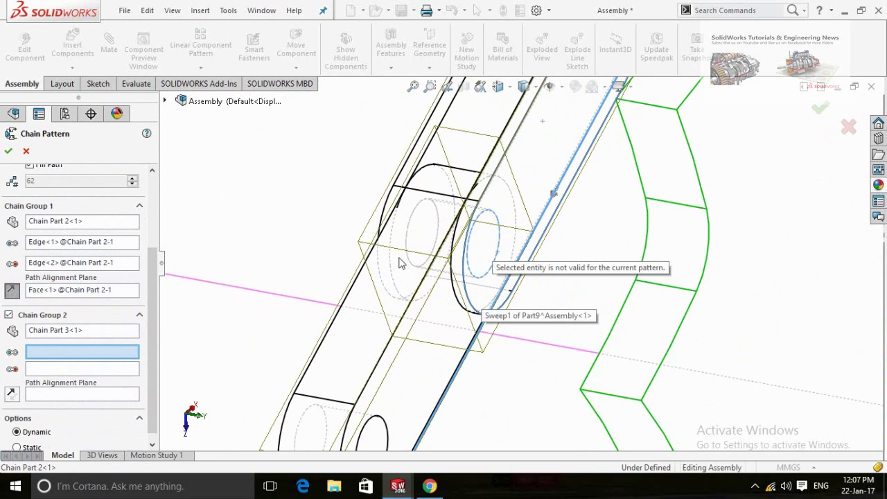
key("ctrl+Right")
scroll(416, 260, "down", 1)
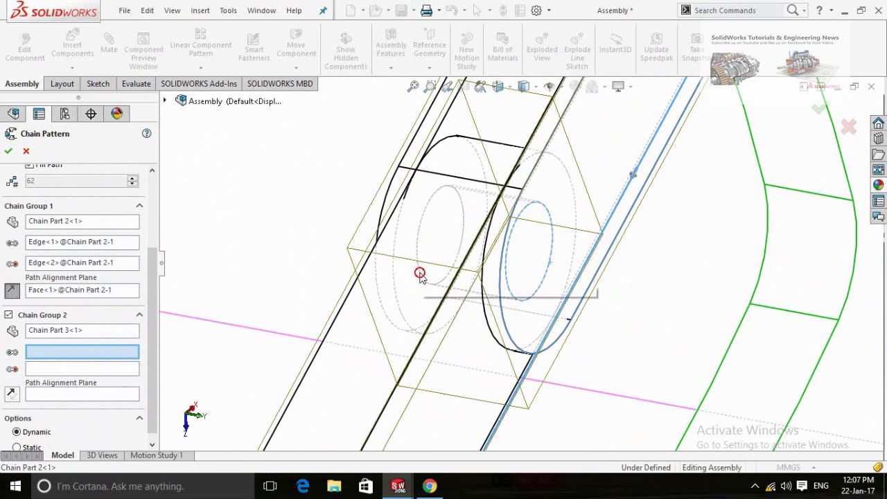
Try Chain Part 3's pin and ellipse edges for Chain Group 2's Path Link 1
left_click(420, 273)
scroll(421, 243, "down", 2)
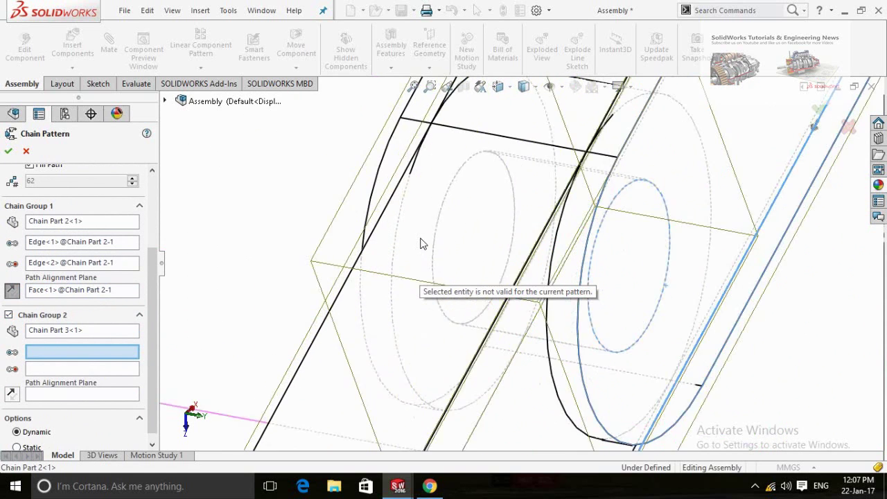
scroll(421, 244, "down", 1)
scroll(450, 244, "up", 1)
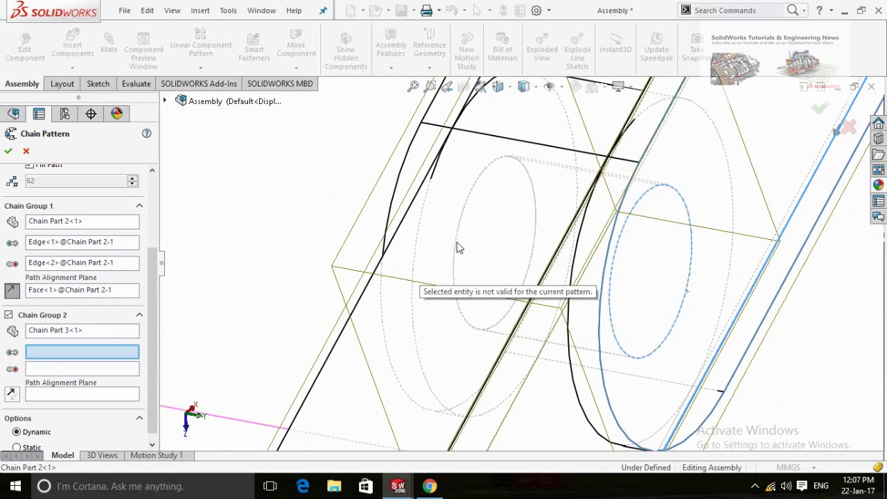
left_click(456, 247)
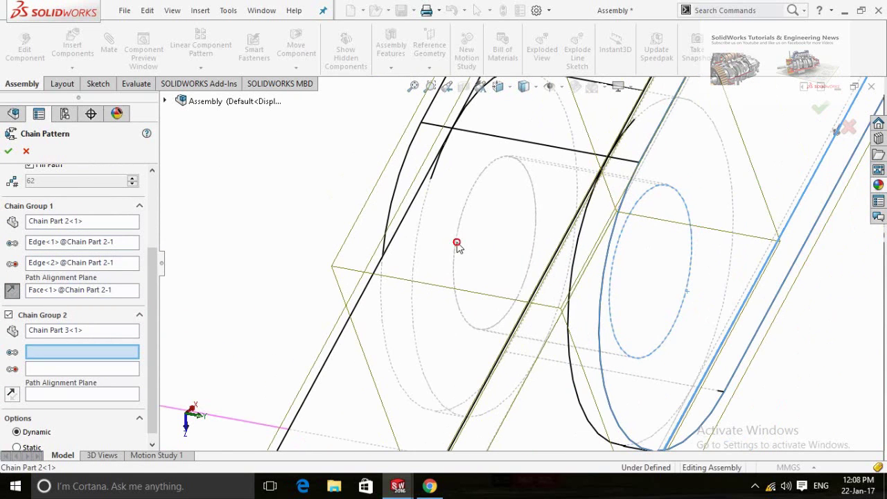
left_click(537, 215)
left_click(680, 318)
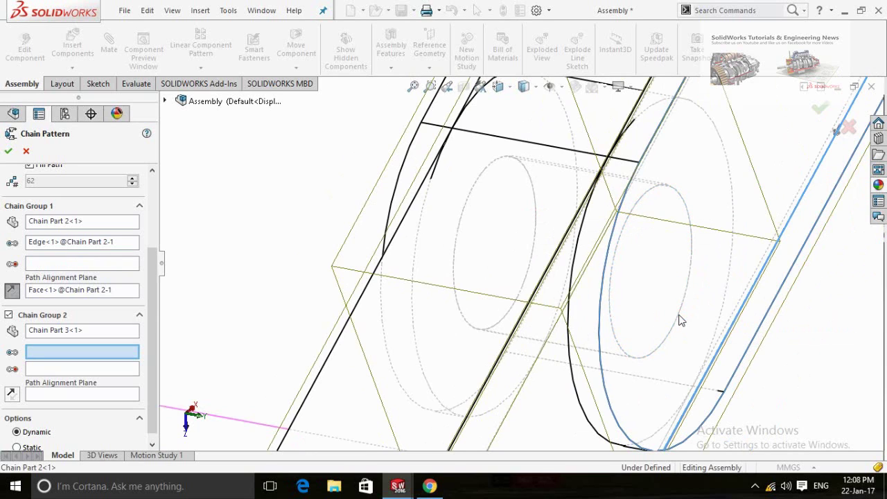
left_click(680, 320)
Restore Chain Group 1's Edge<2> and activate Group 2's Path Link 1 with the link face-on
left_click(81, 264)
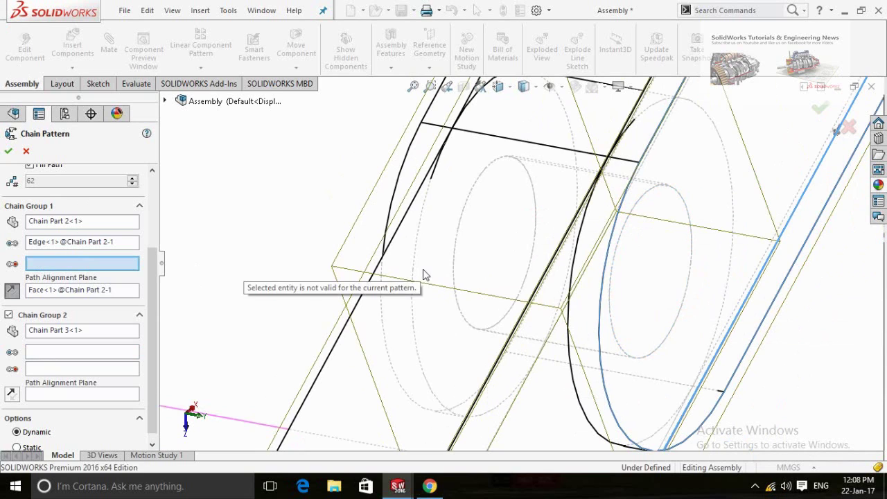
left_click(680, 320)
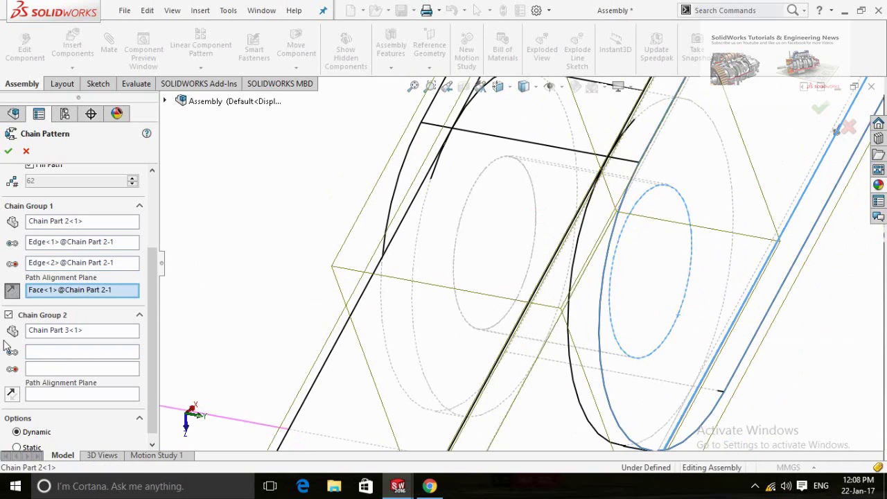
left_click(51, 354)
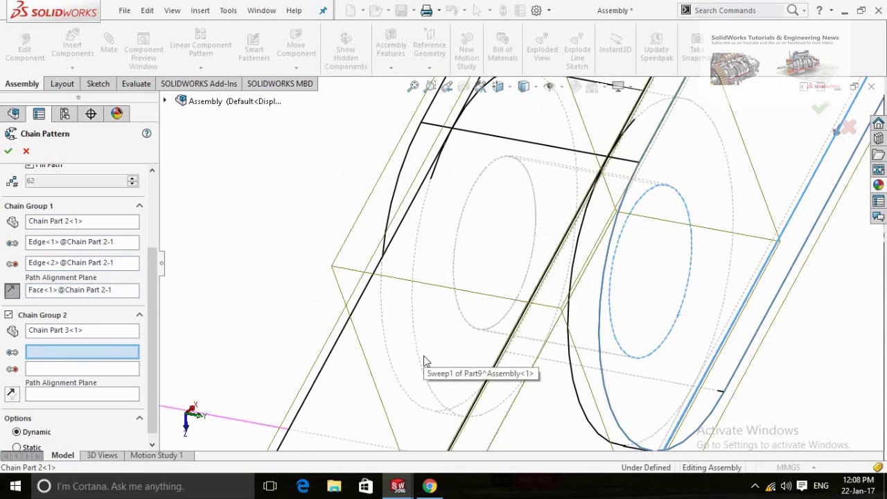
mouse_move(423, 356)
middle_mouse_down()
mouse_move(741, 372)
mouse_move(505, 374)
middle_mouse_up()
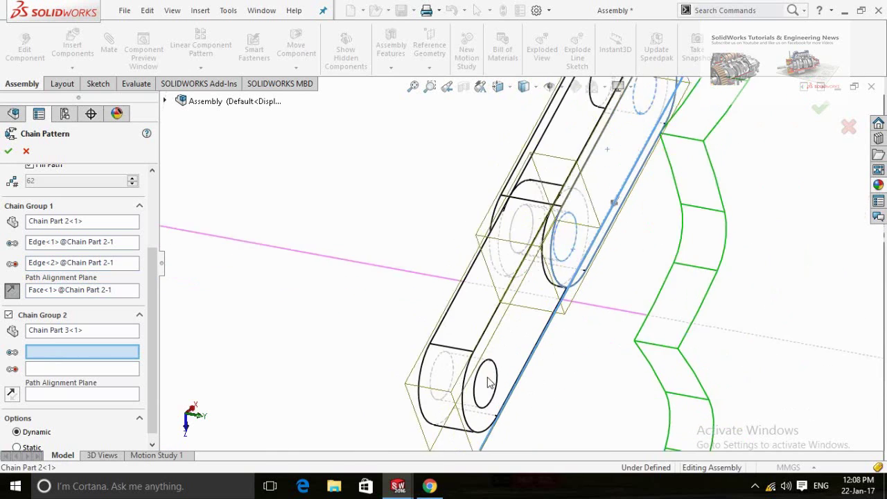
middle_click_drag(531, 333, 497, 363)
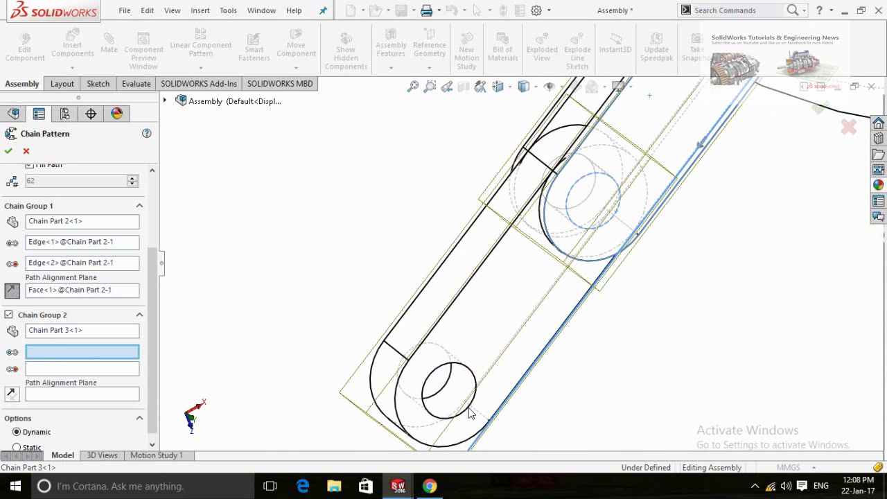
Set Chain Part 3's pin circle as Chain Group 2's first path link
left_click(437, 400)
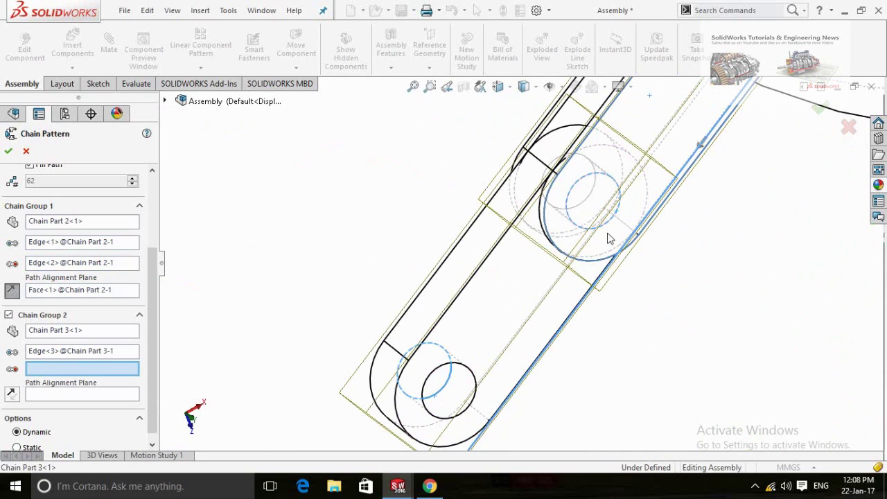
scroll(602, 190, "down", 2)
scroll(590, 199, "down", 3)
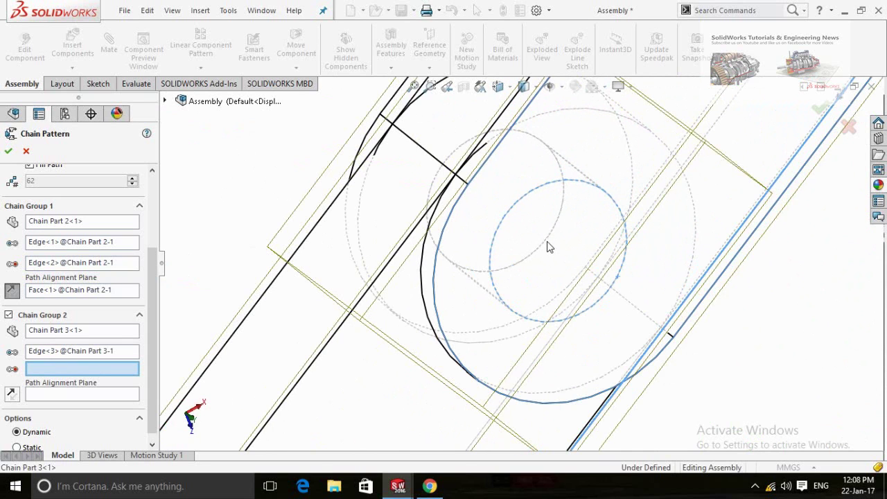
left_click(546, 248)
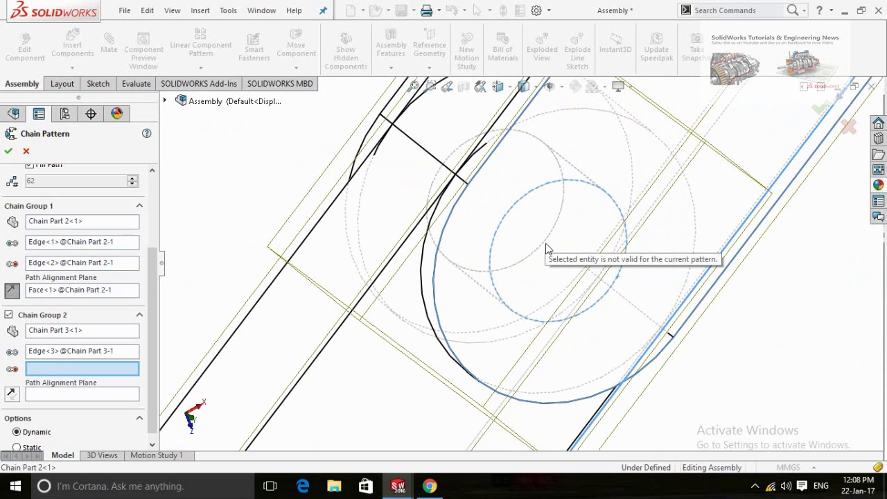
left_click(544, 250)
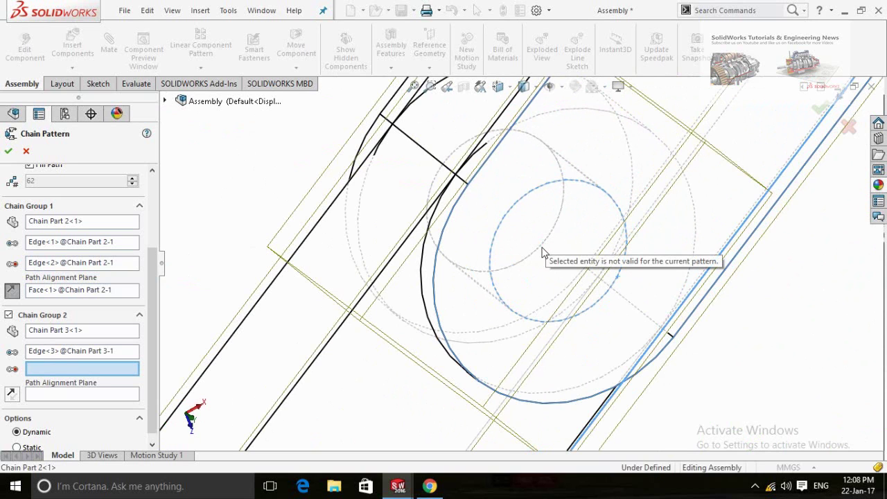
left_click(451, 266)
Pick Chain Part 3's second pin edge as Chain Group 2's second path link
scroll(430, 298, "up", 3)
scroll(431, 291, "up", 2)
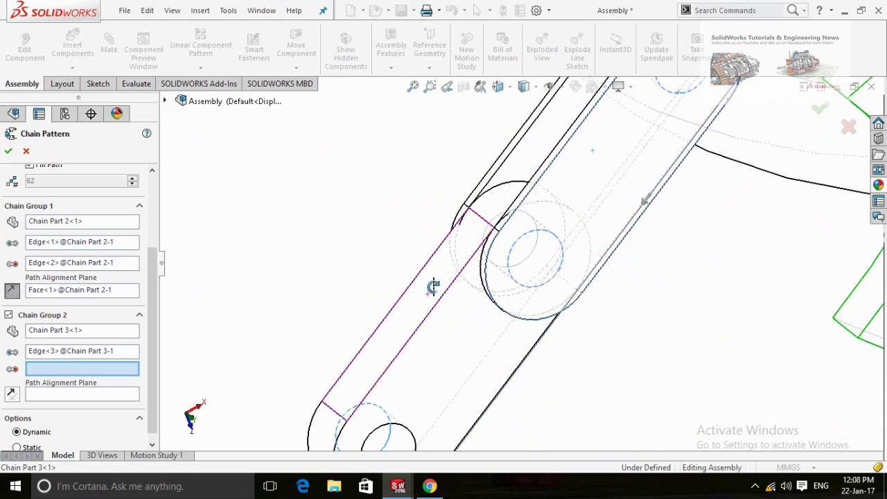
mouse_move(434, 287)
middle_mouse_down()
mouse_move(456, 287)
mouse_move(531, 323)
mouse_move(310, 253)
middle_mouse_up()
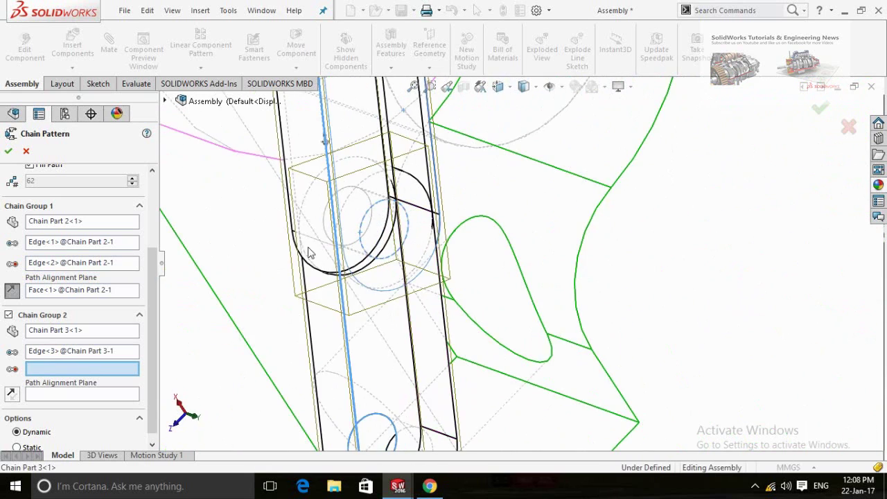
scroll(326, 242, "down", 2)
scroll(411, 281, "down", 2)
left_click(412, 280)
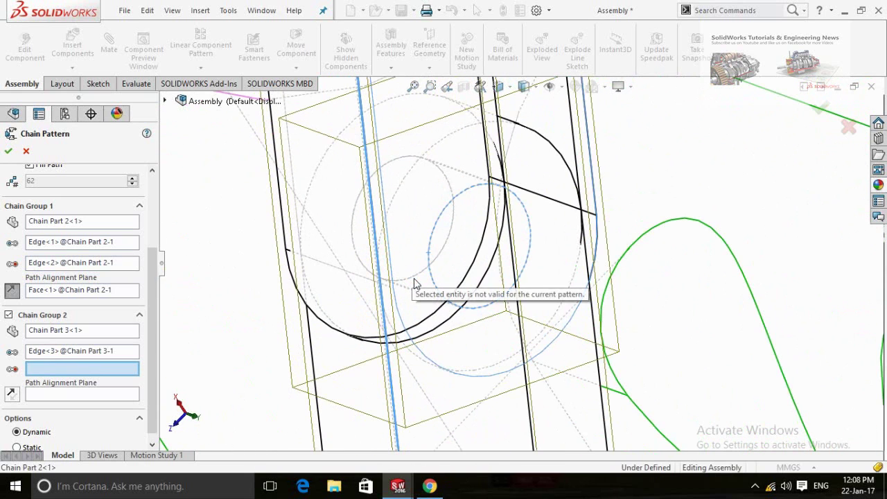
left_click(416, 281)
scroll(418, 279, "down", 2)
mouse_move(418, 279)
middle_mouse_down()
mouse_move(439, 297)
mouse_move(430, 263)
middle_mouse_up()
left_click(430, 263)
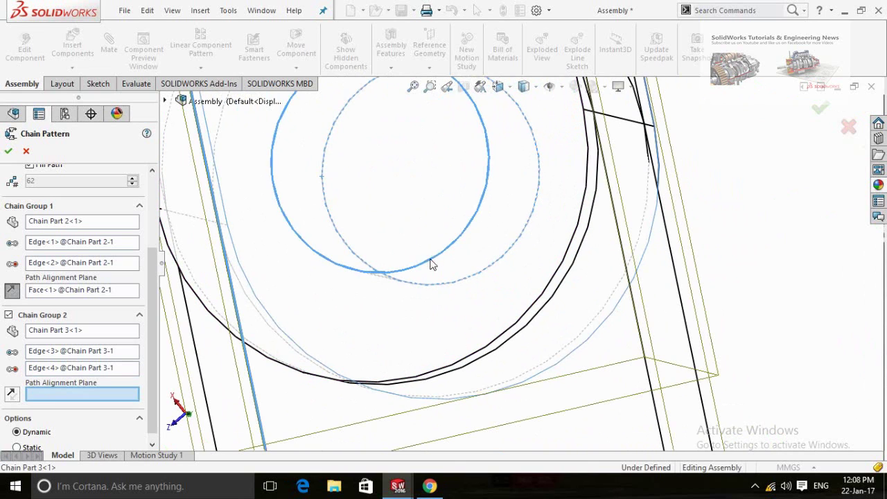
Set a Chain Part 3 face as Group 2's Path Alignment Plane and check the chain preview
scroll(444, 293, "up", 3)
scroll(449, 295, "up", 2)
scroll(454, 297, "up", 3)
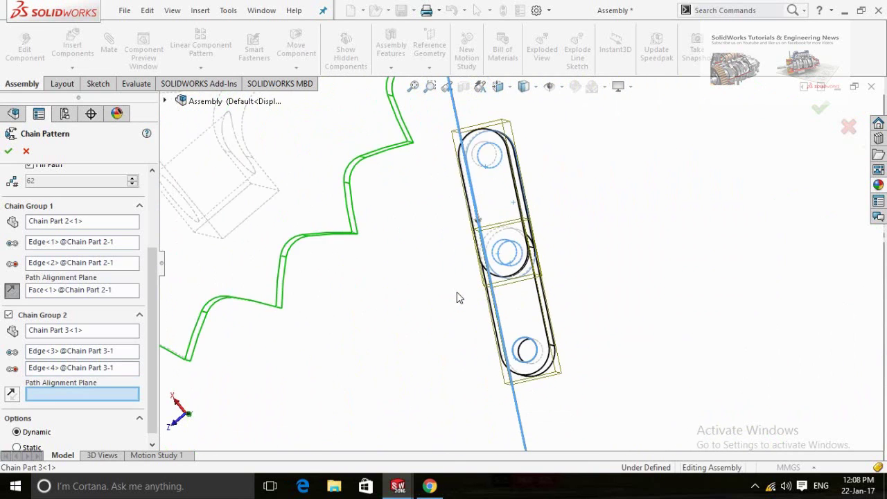
scroll(463, 299, "up", 2)
mouse_move(471, 303)
middle_mouse_down()
mouse_move(393, 291)
mouse_move(219, 305)
middle_mouse_up()
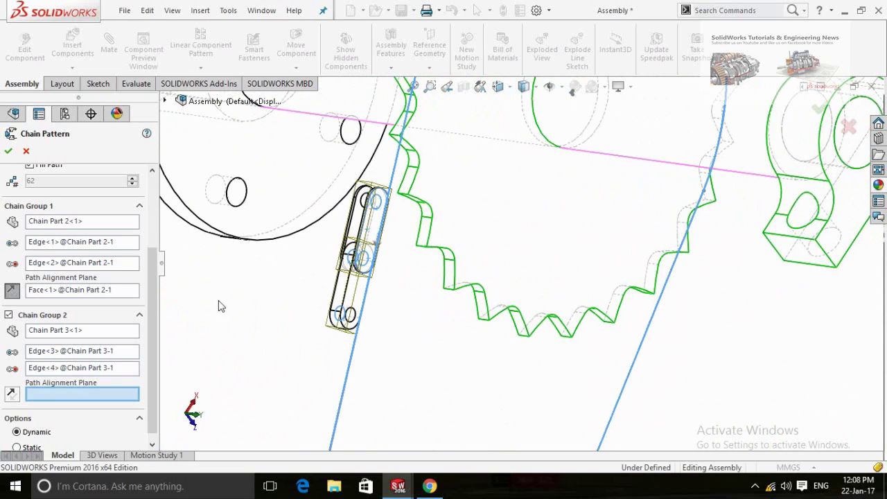
left_click(359, 300)
mouse_move(288, 368)
middle_mouse_down()
mouse_move(298, 352)
mouse_move(318, 345)
middle_mouse_up()
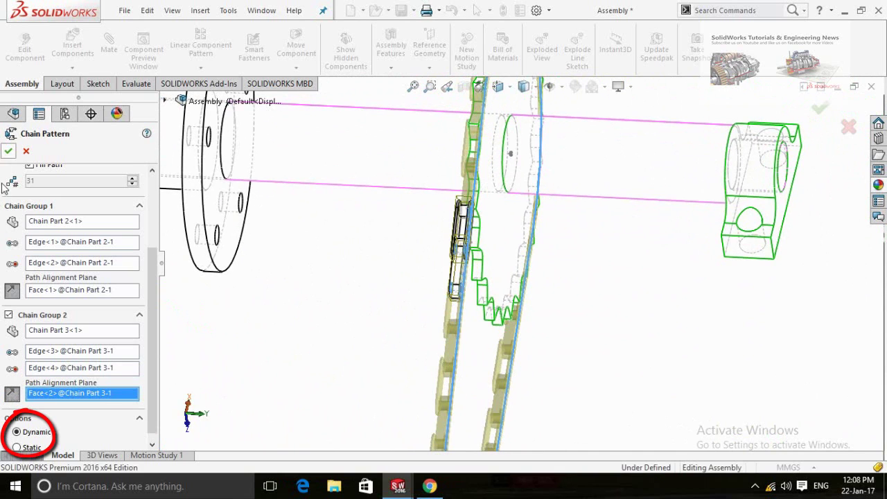
scroll(147, 414, "down", 1)
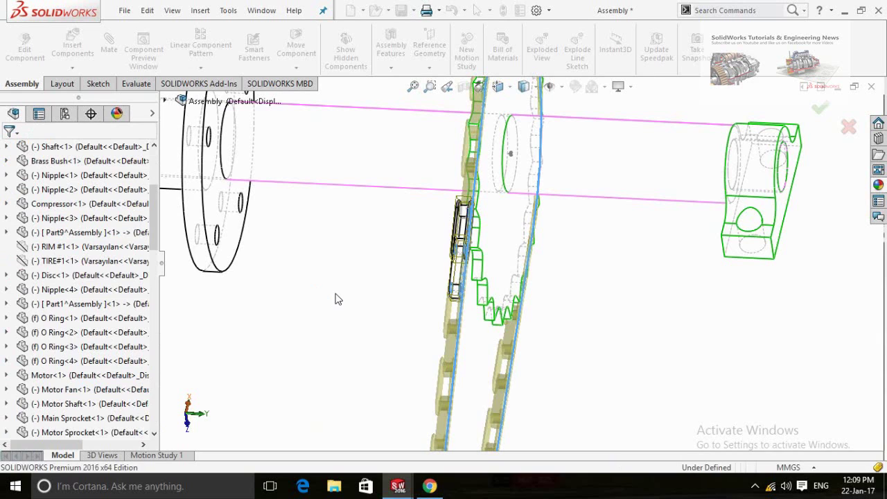
Switch the assembly display style to Shaded with Edges
scroll(361, 321, "up", 3)
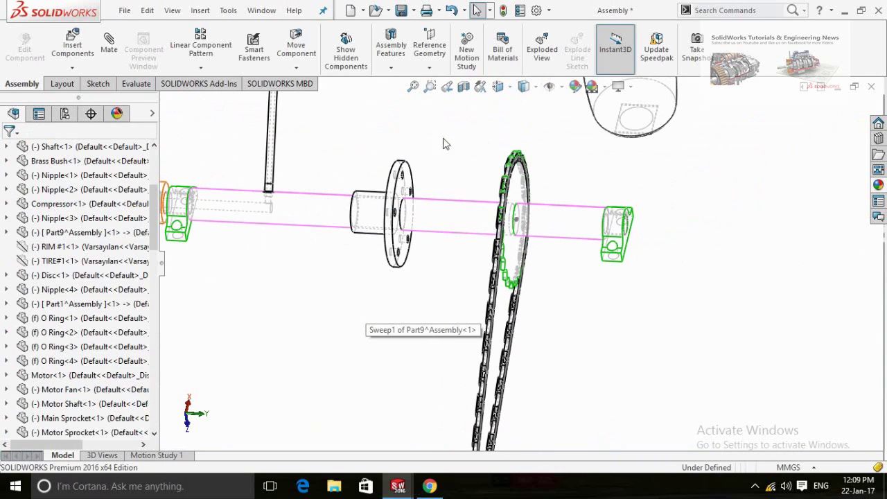
left_click(526, 86)
left_click(524, 131)
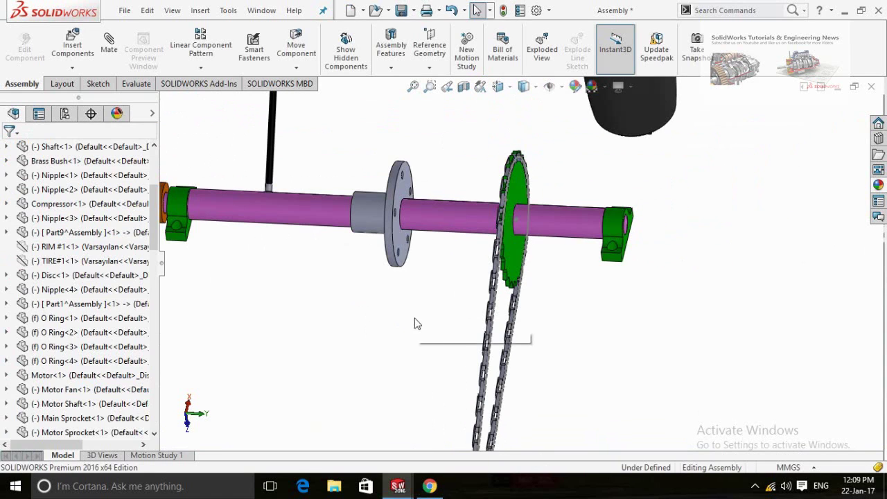
mouse_move(414, 323)
middle_mouse_down()
mouse_move(443, 271)
mouse_move(256, 190)
middle_mouse_up()
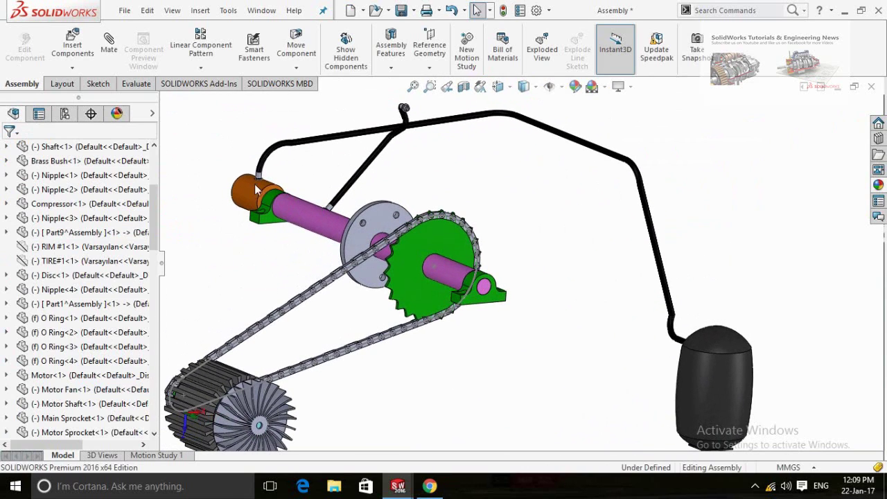
Hide the derived Sketch2 inside Belt1 > Belt1-14 Assembly
scroll(2, 291, "down", 5)
scroll(2, 312, "down", 5)
scroll(2, 333, "down", 5)
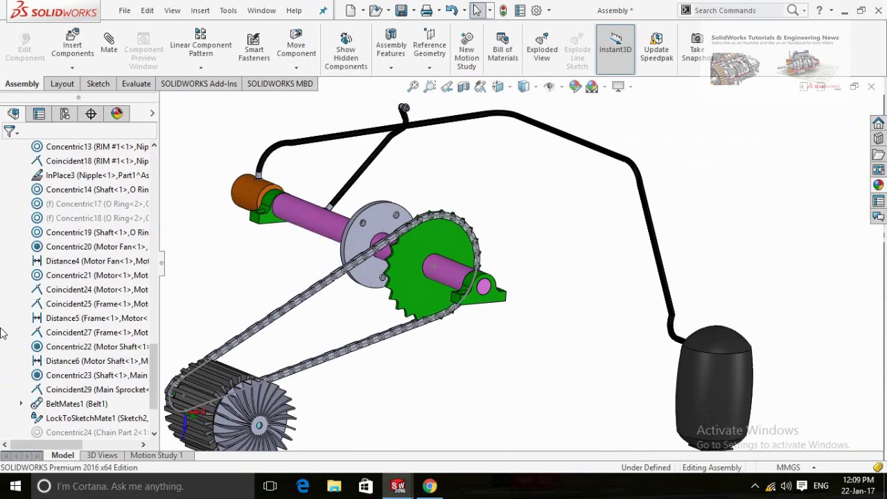
scroll(6, 388, "down", 3)
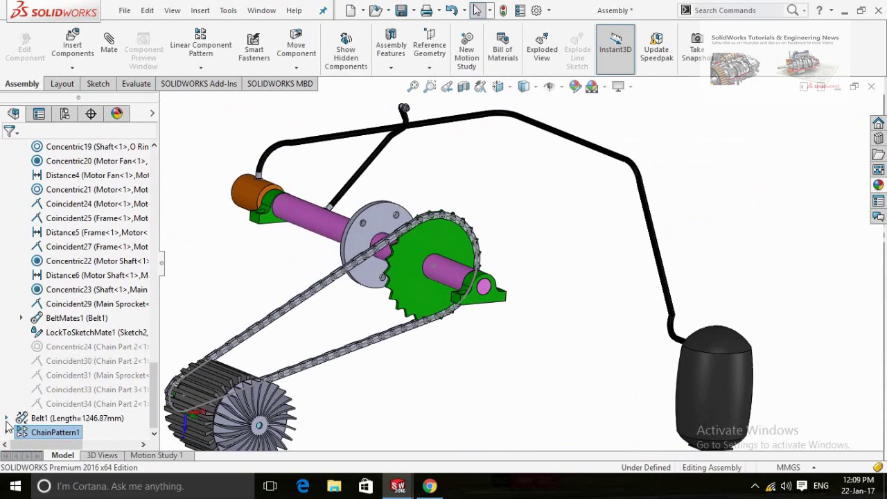
left_click(7, 418)
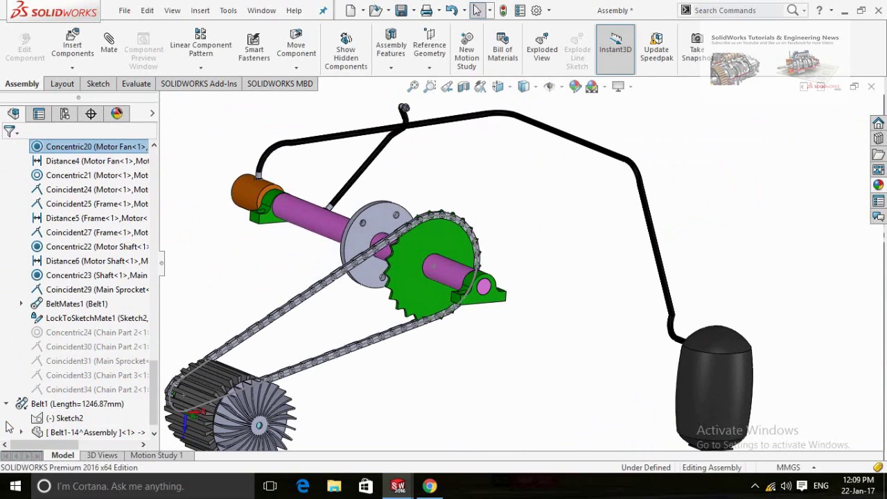
left_click(61, 419)
left_click(68, 397)
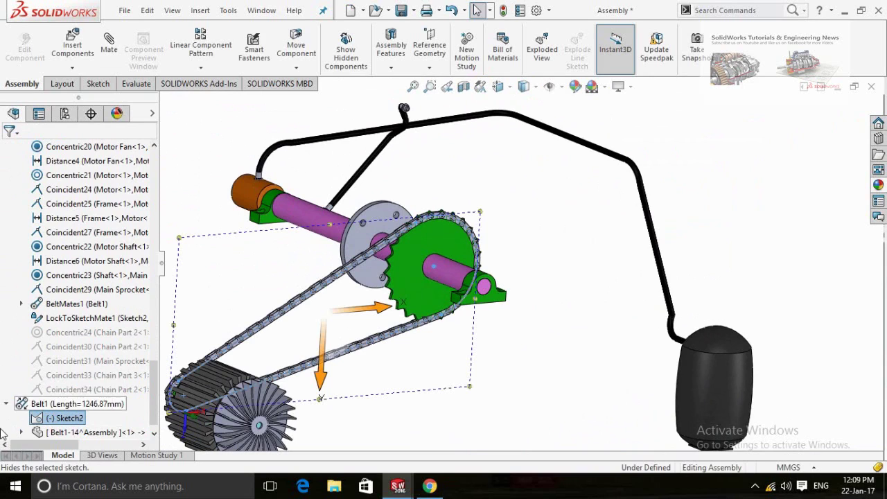
left_click(52, 419)
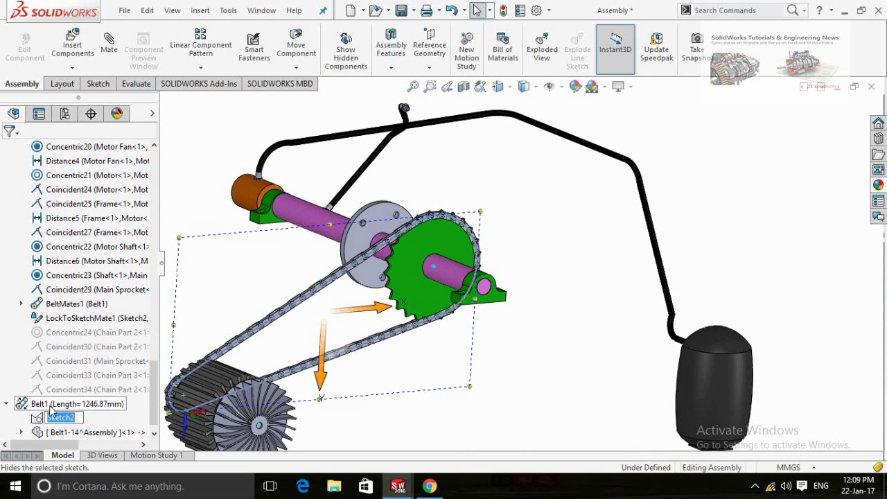
left_click(36, 419)
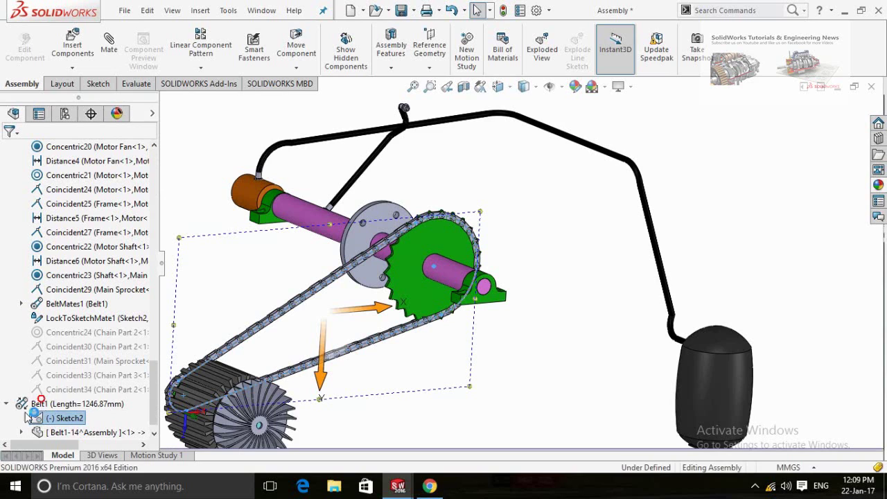
left_click(21, 432)
left_click(80, 431)
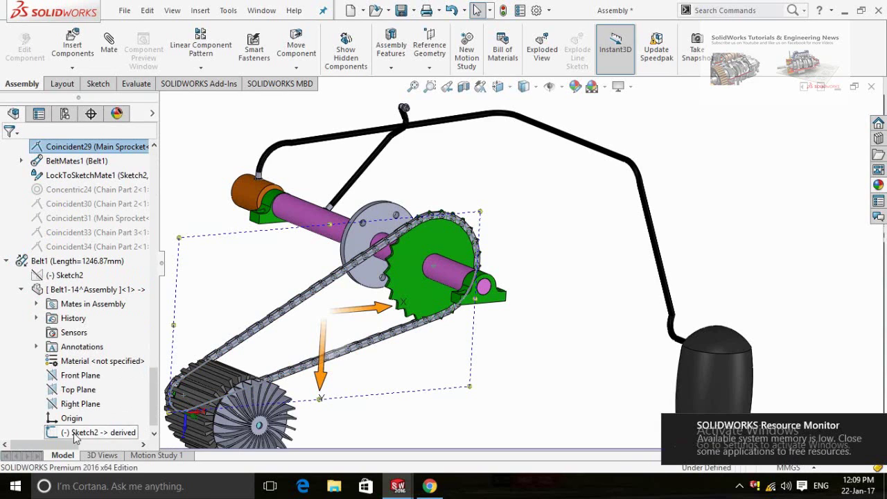
left_click(83, 415)
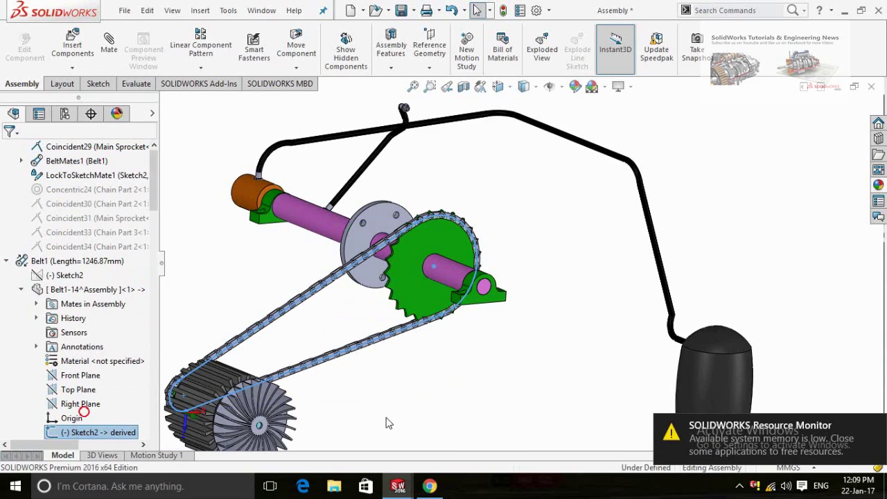
key("f")
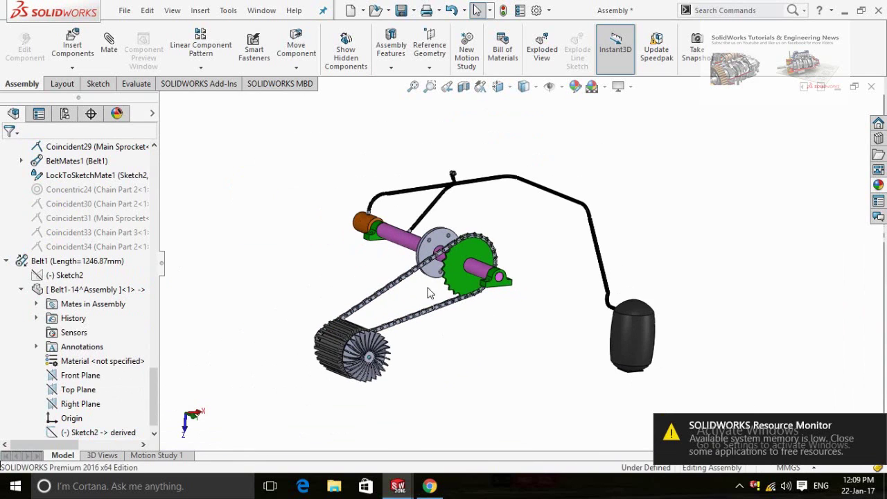
scroll(389, 268, "down", 1)
scroll(417, 345, "down", 3)
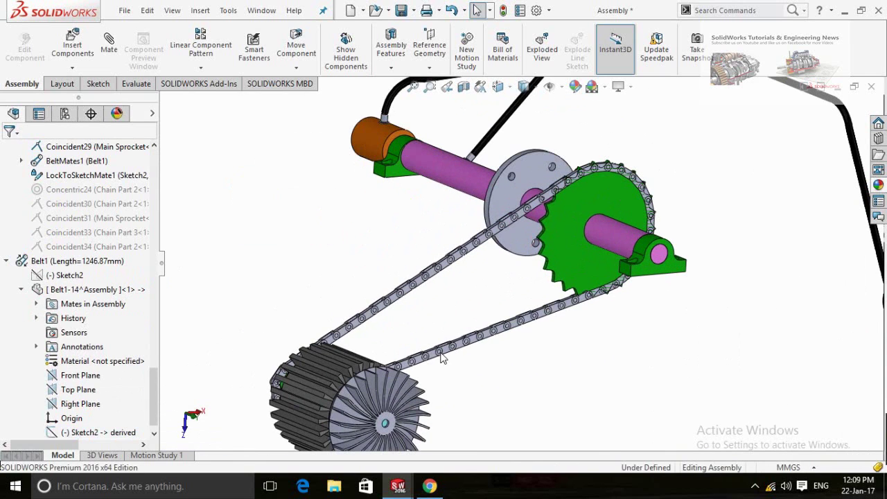
left_click(439, 354)
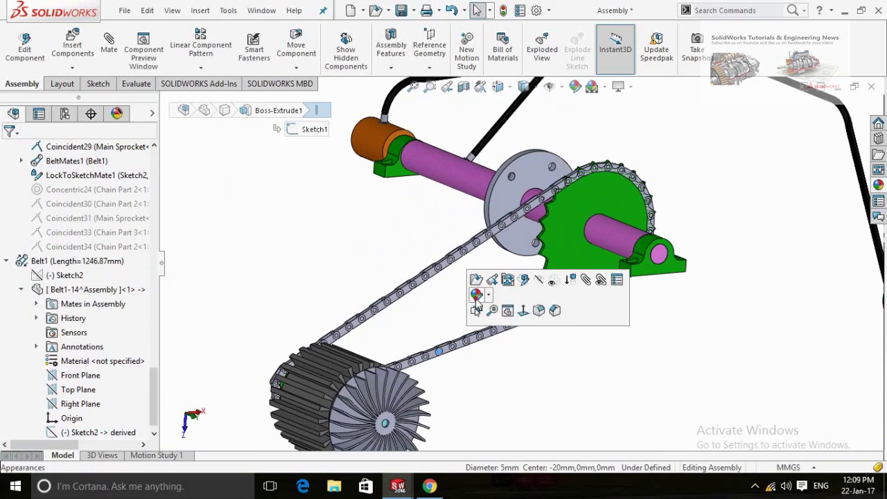
left_click(477, 294)
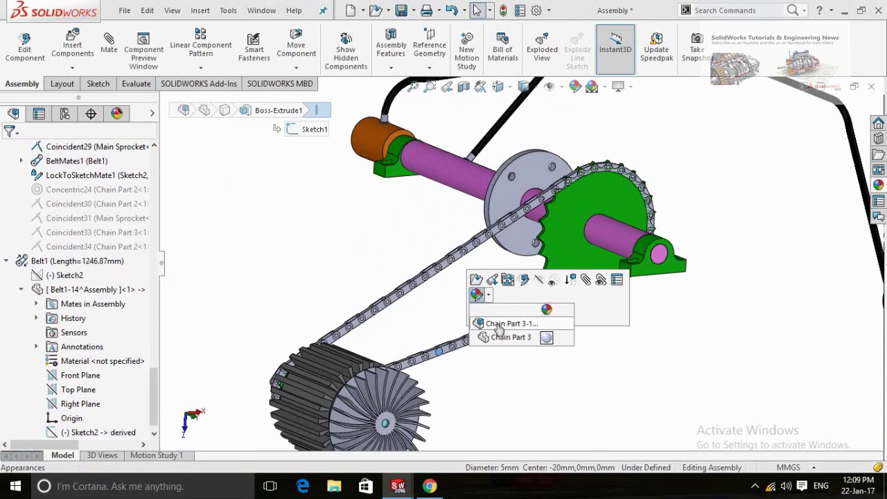
left_click(467, 377)
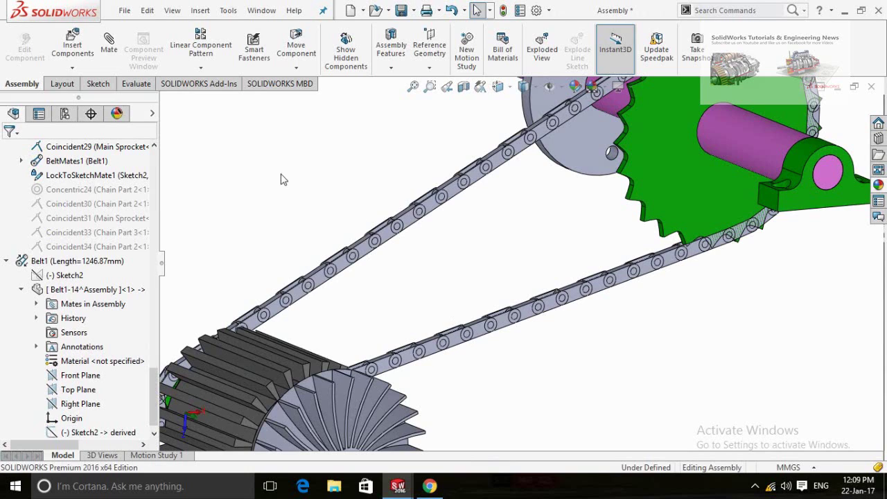
scroll(2, 283, "down", 1)
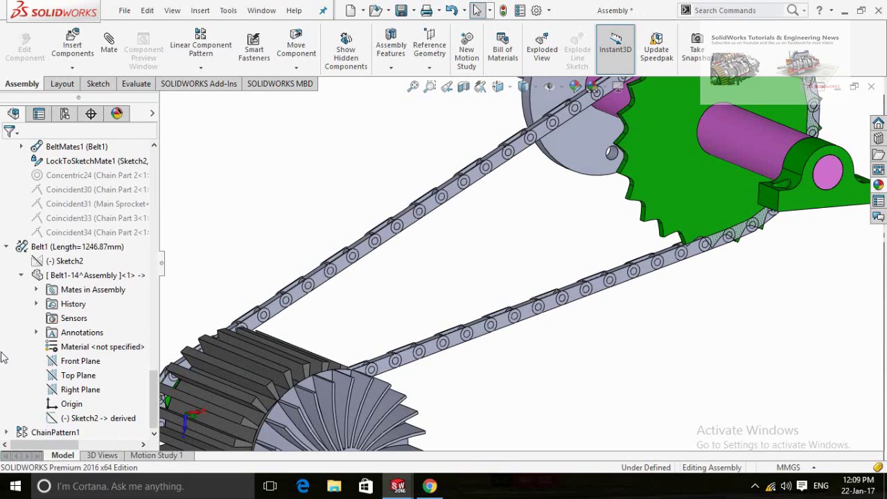
left_click(25, 432)
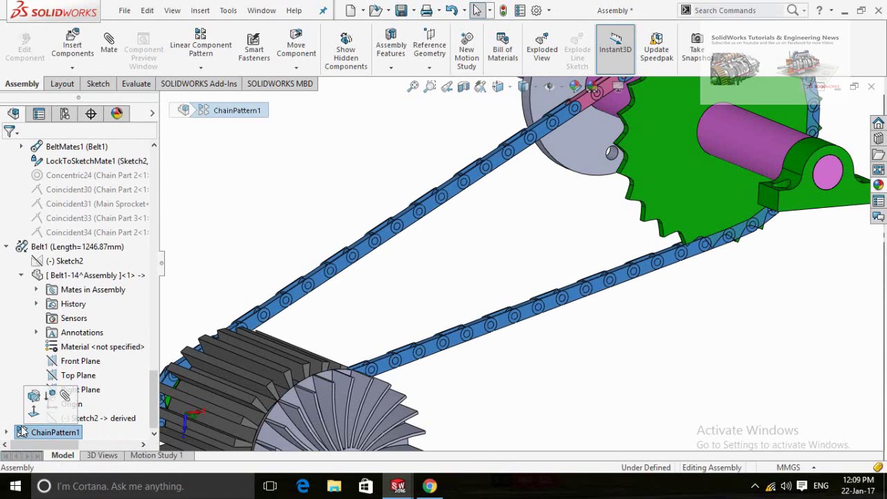